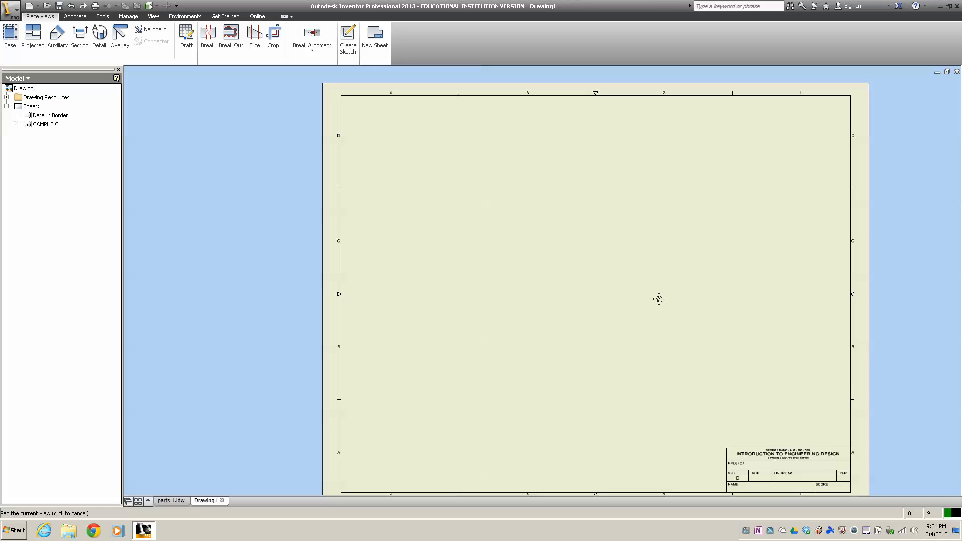
# - Start a base view of cowcatcher.ipt from the TrainEngine folder
pyautogui.press('Escape')
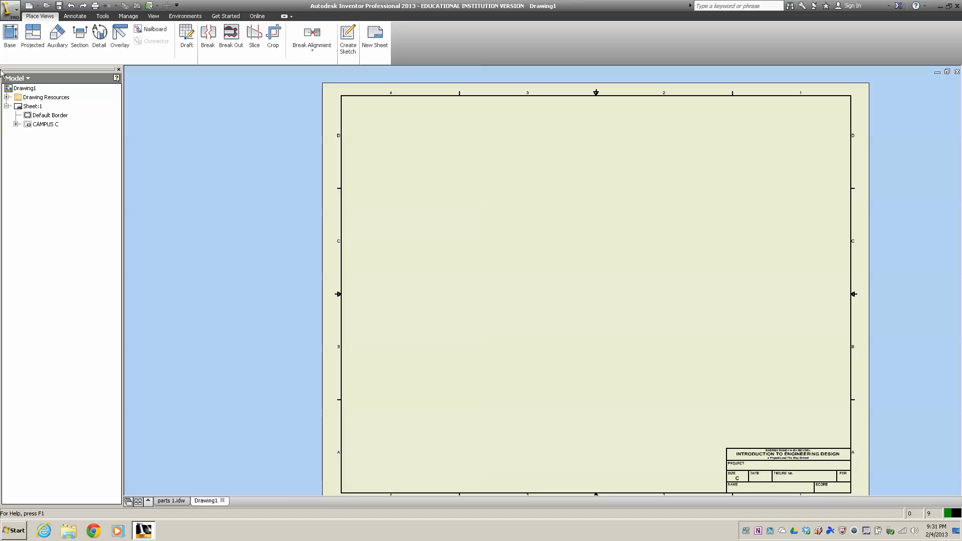
pyautogui.click(14, 34)
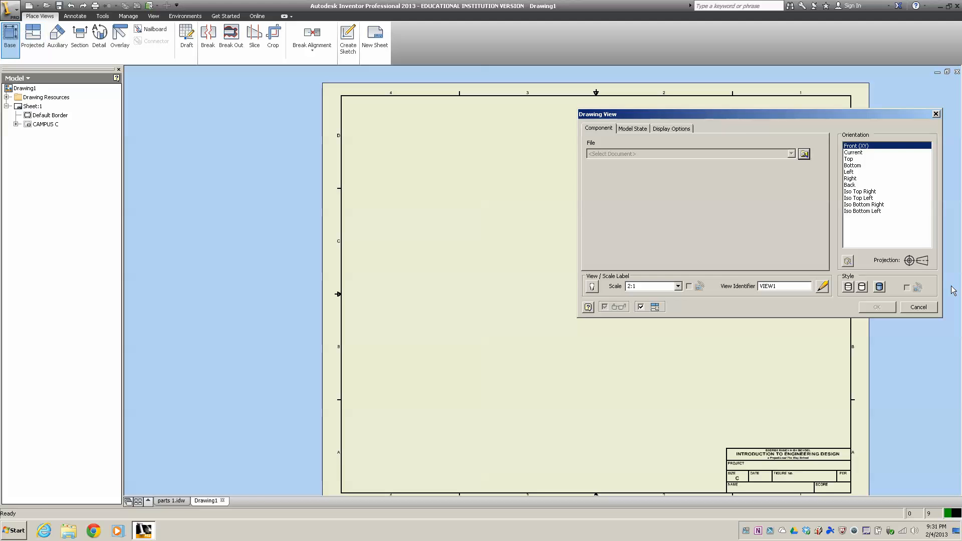
pyautogui.click(804, 154)
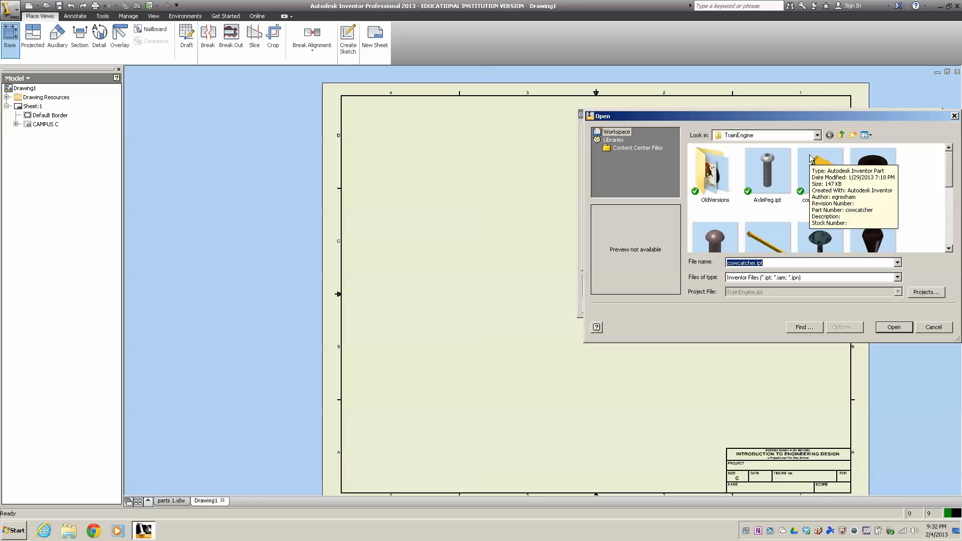
pyautogui.click(822, 180)
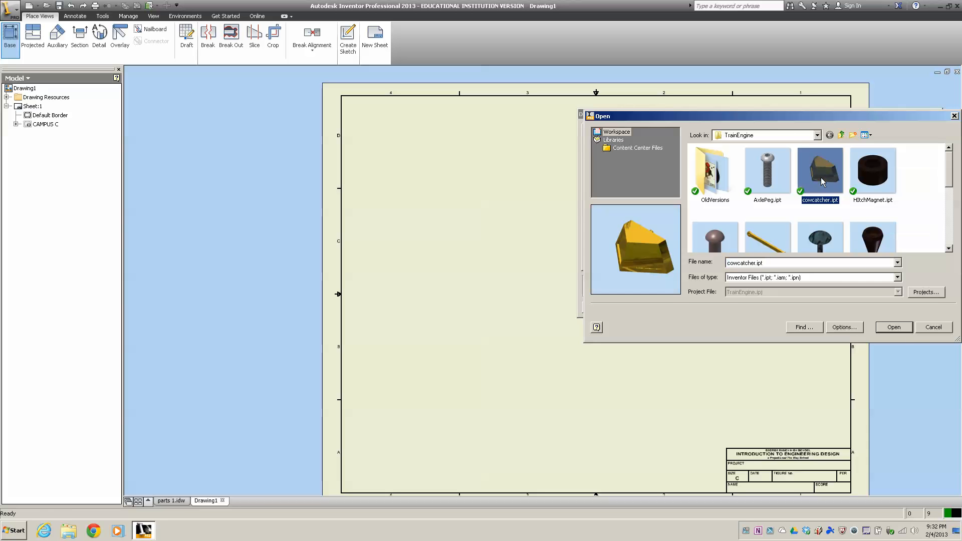
pyautogui.click(902, 328)
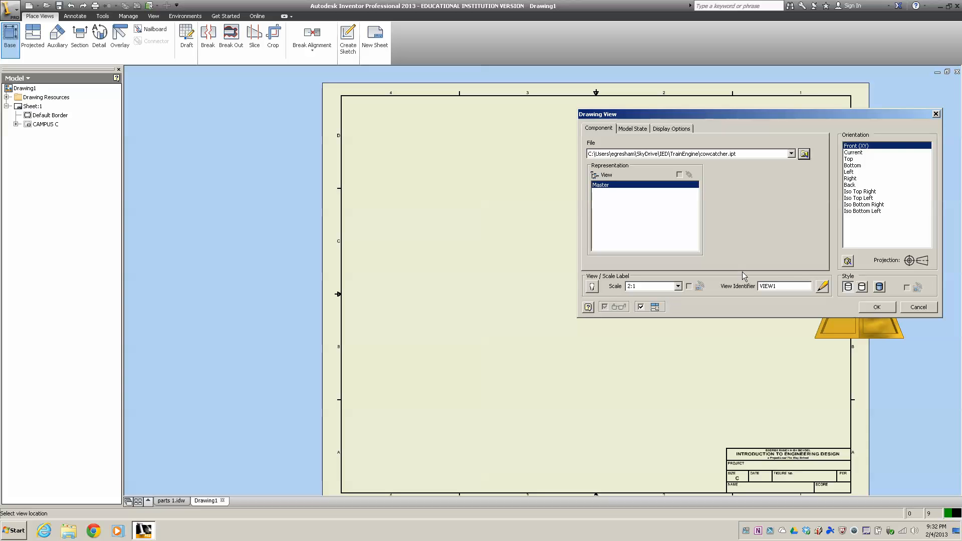
# - Place the front base view at 2:1 in the sheet's left half, labelled with the identifier "PART 9 - COW CATCHER"
pyautogui.doubleClick(785, 285)
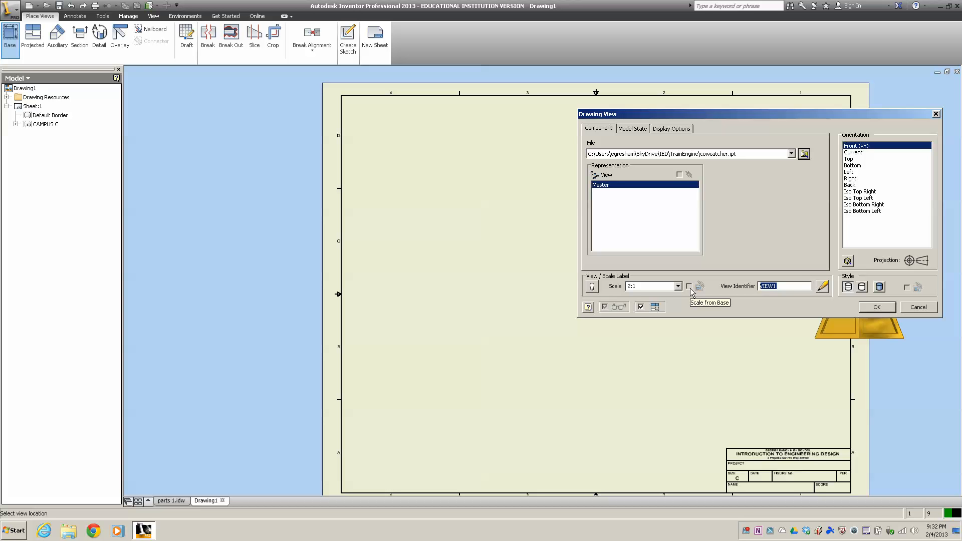
pyautogui.write('P')
pyautogui.write('ART 9 - COW CATCHER')
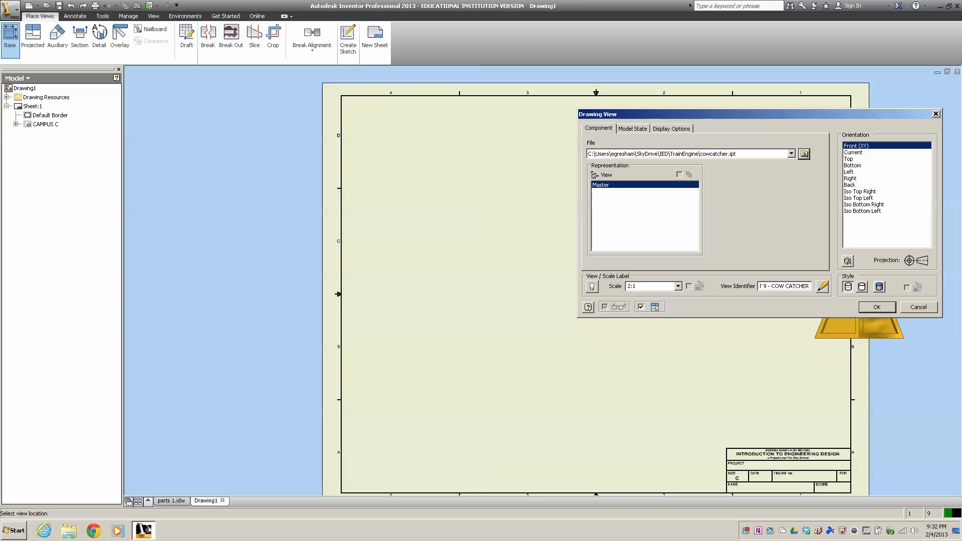
pyautogui.click(592, 286)
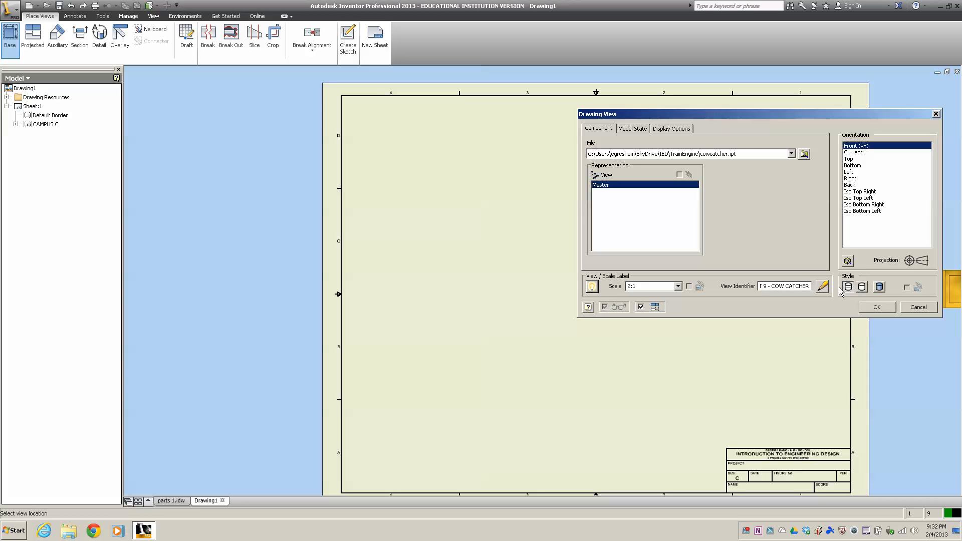
pyautogui.click(880, 286)
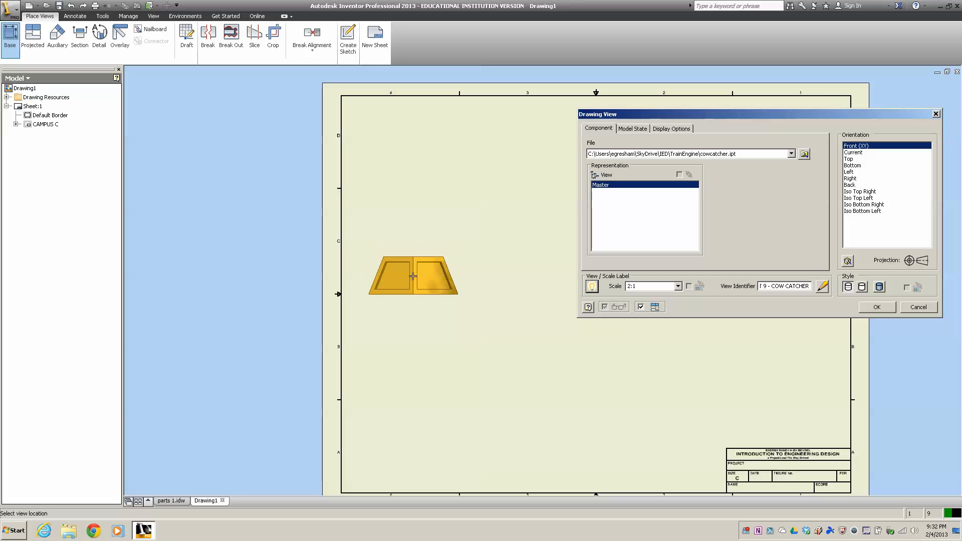
pyautogui.click(416, 259)
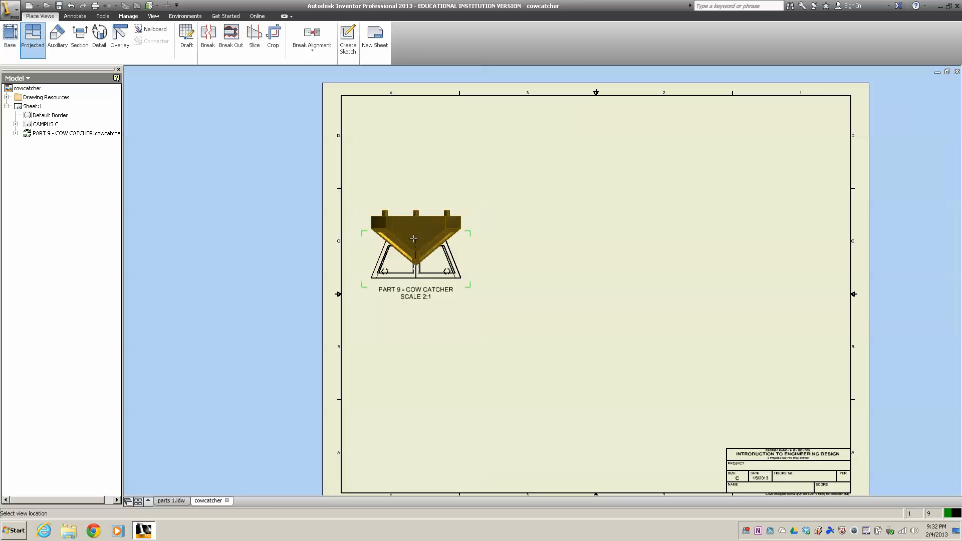
# - Project a top view, a right side view and an isometric view from the cow catcher's front view
pyautogui.click(409, 152)
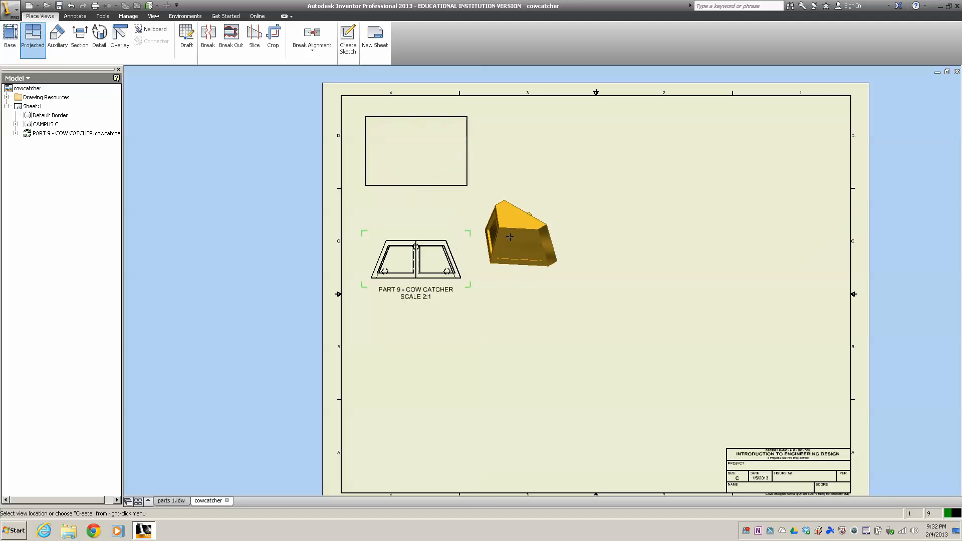
pyautogui.click(542, 255)
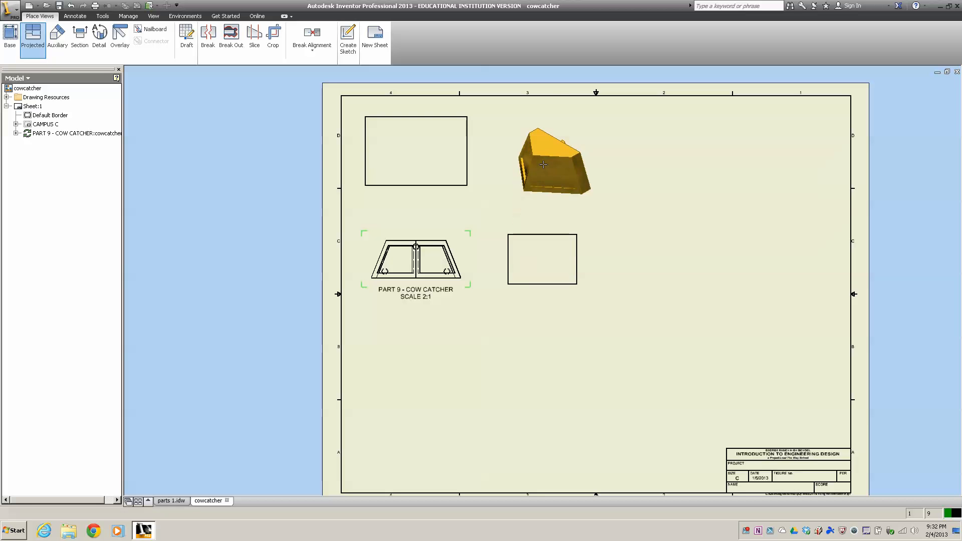
pyautogui.click(544, 161)
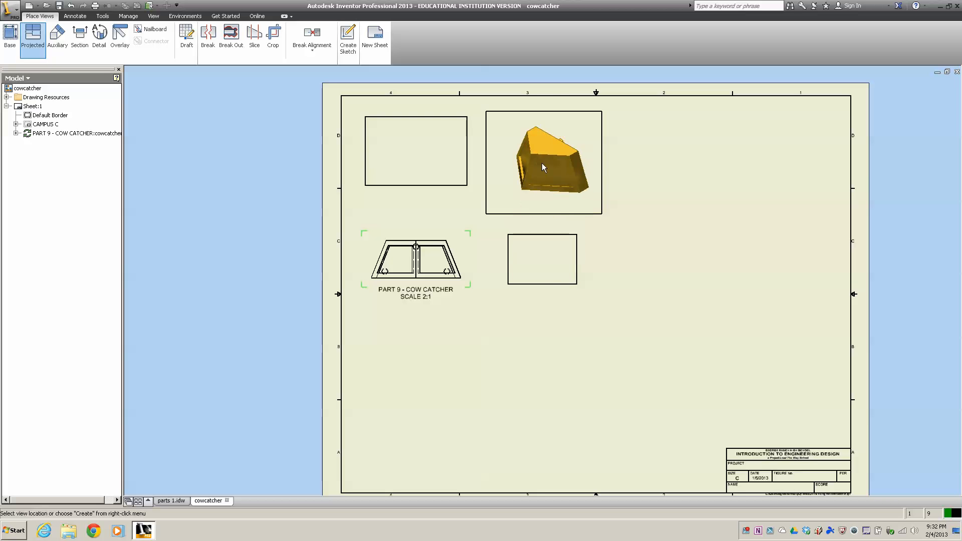
pyautogui.rightClick(542, 163)
pyautogui.click(581, 162)
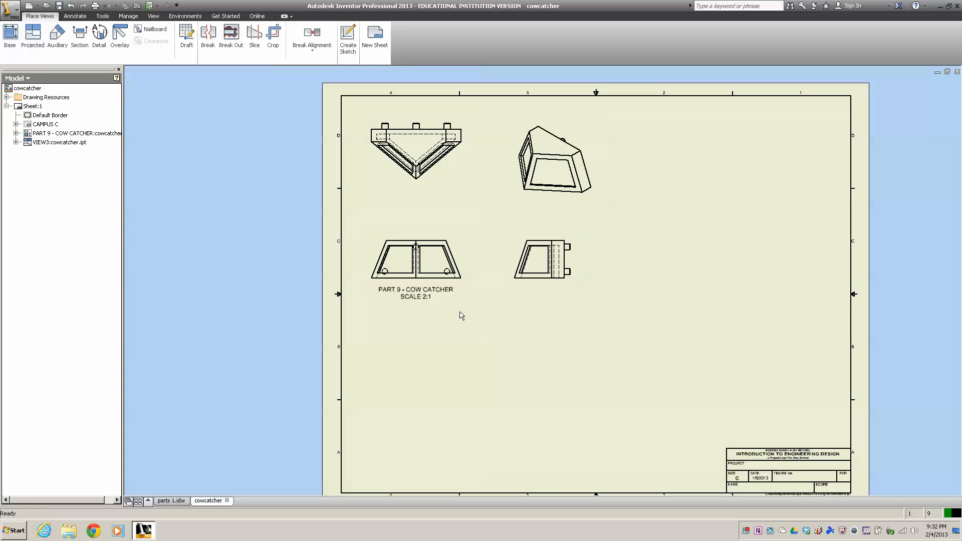
# - Move the front view down and slightly right, and shift the right side view farther from it
pyautogui.moveTo(457, 289); pyautogui.dragTo(470, 318)
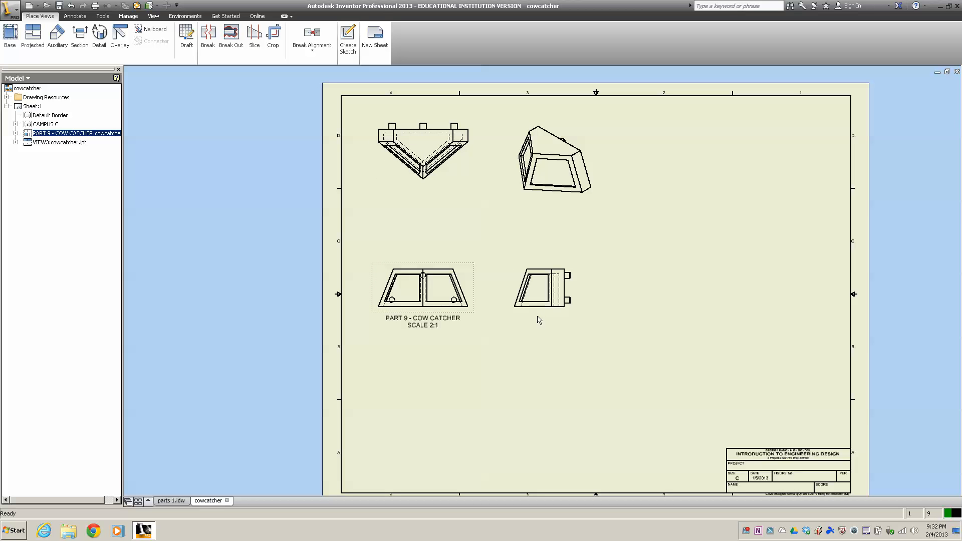
pyautogui.moveTo(538, 314); pyautogui.dragTo(562, 320)
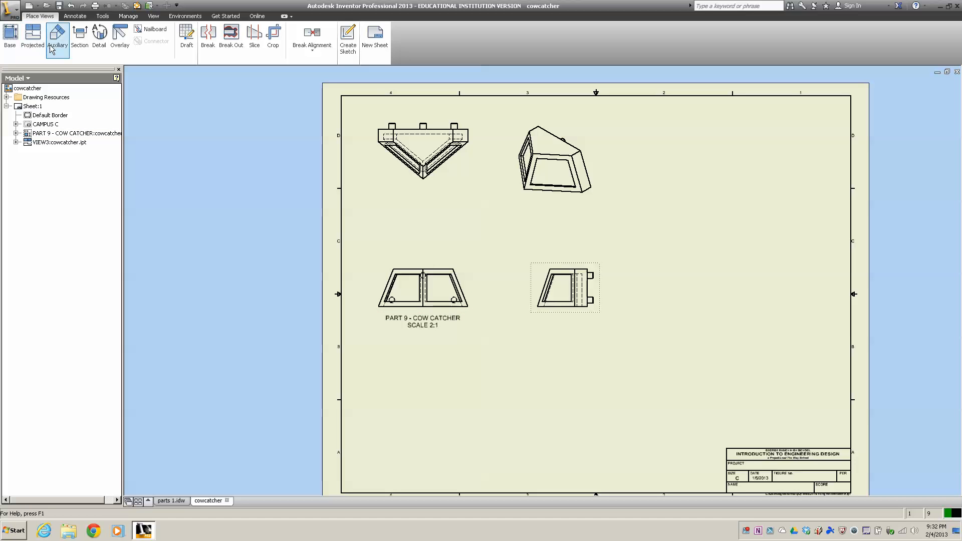
pyautogui.scroll(-3, 288, 87)
pyautogui.scroll(8, 281, 85)
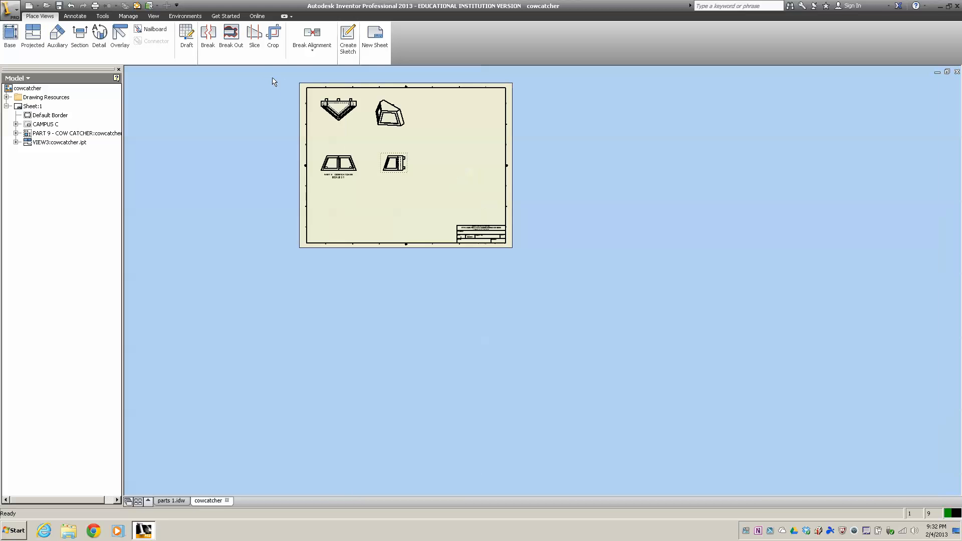
pyautogui.scroll(-6, 268, 80)
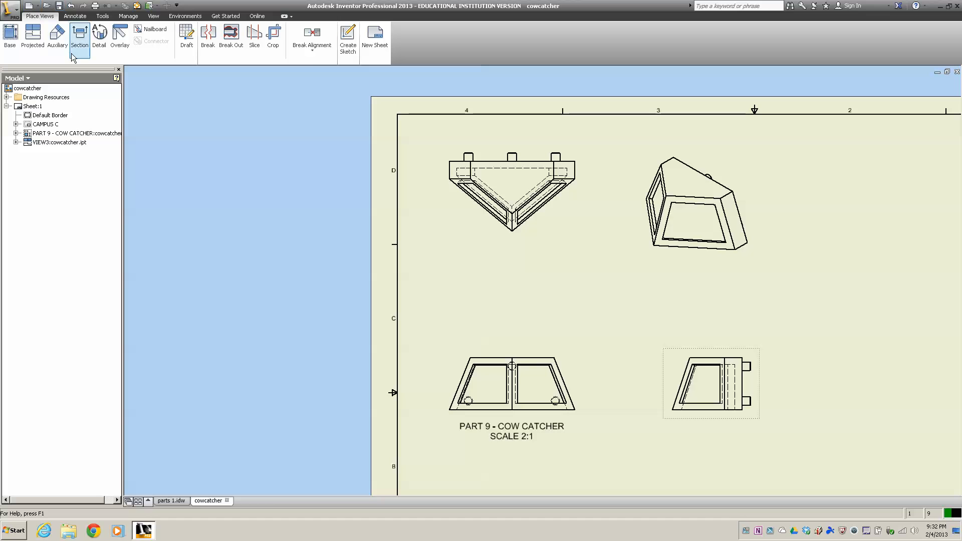
pyautogui.click(54, 36)
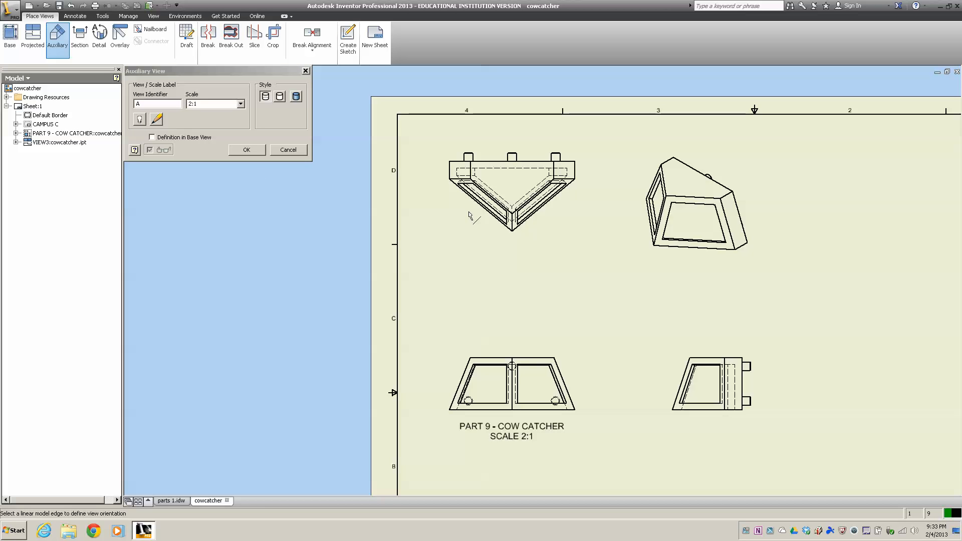
pyautogui.scroll(3, 532, 218)
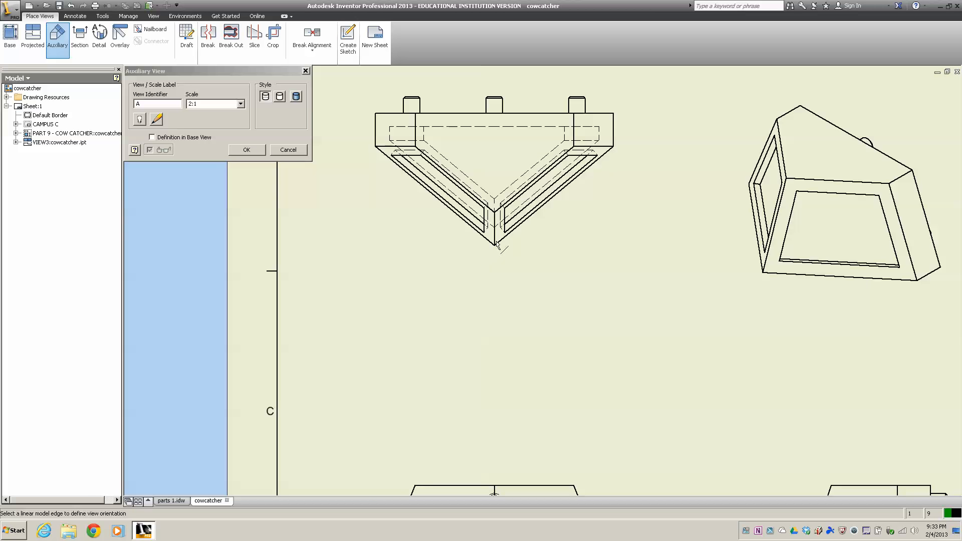
pyautogui.click(246, 150)
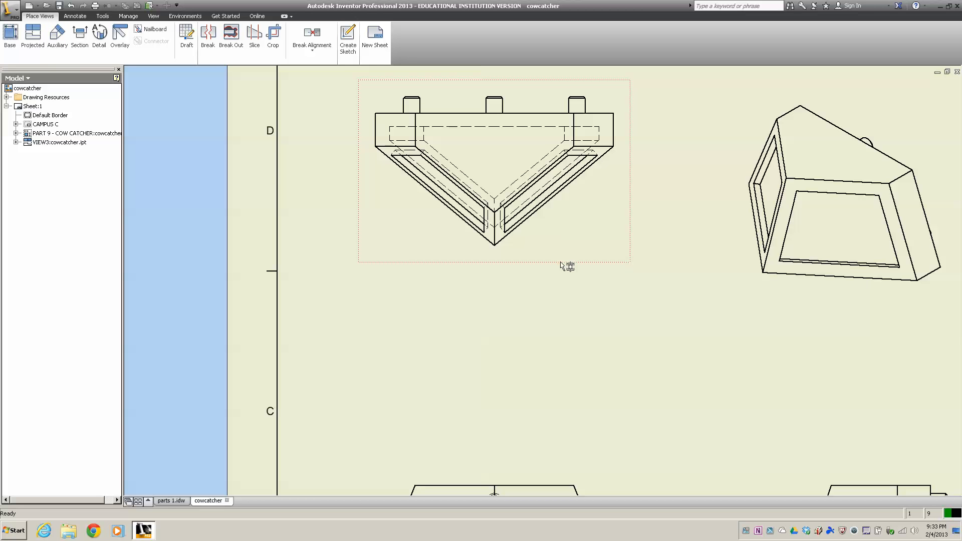
pyautogui.click(525, 219)
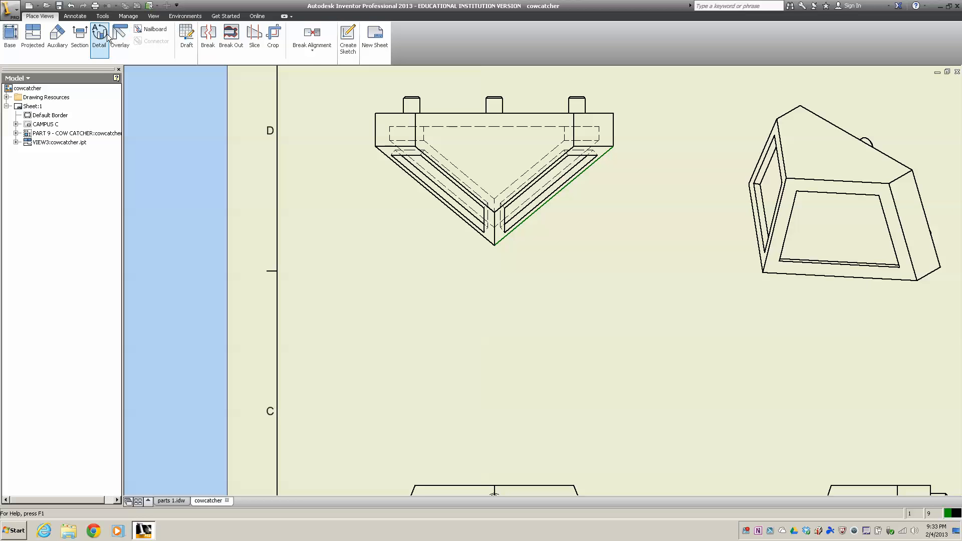
# - Create an auxiliary view at 2:1 from the top view's slanted right-hand outer edge, placing it diagonally below right of the top view
pyautogui.click(57, 36)
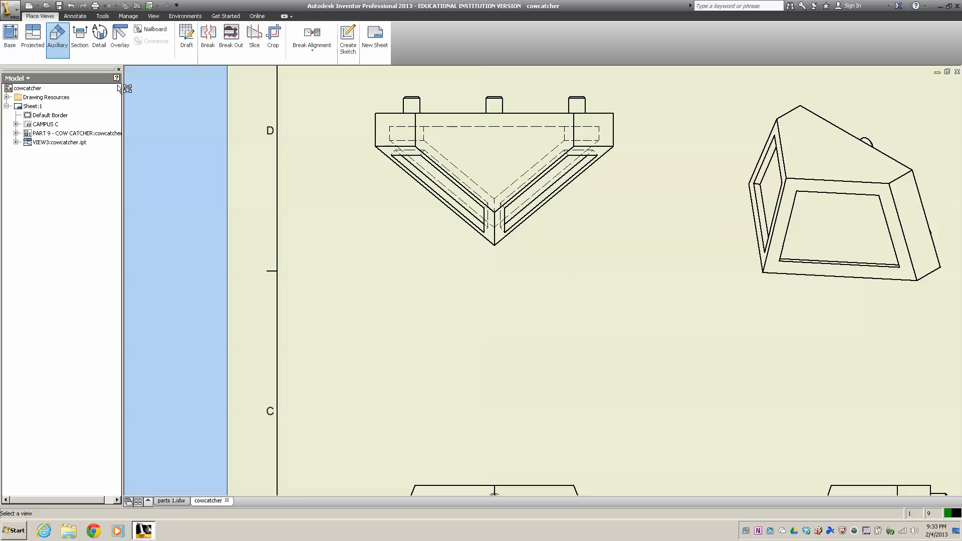
pyautogui.click(551, 267)
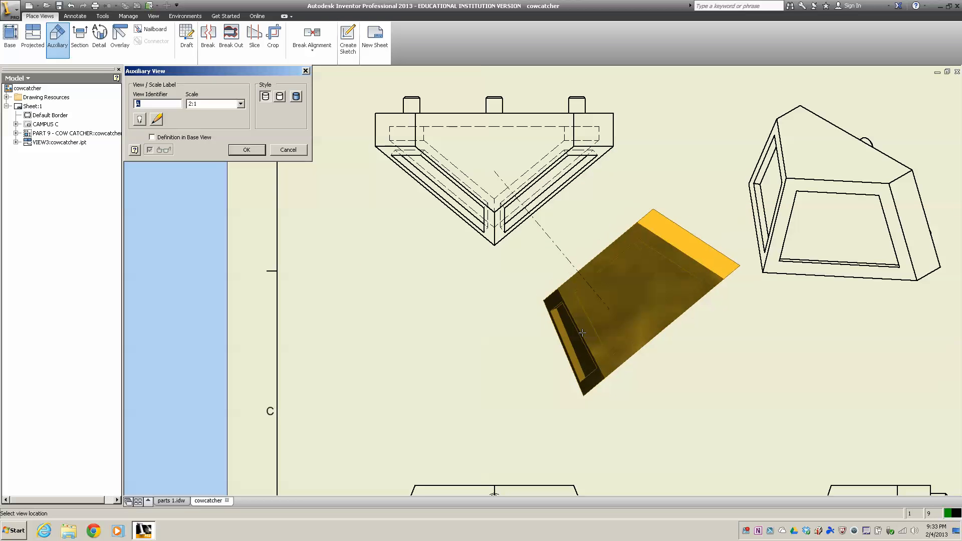
pyautogui.click(578, 329)
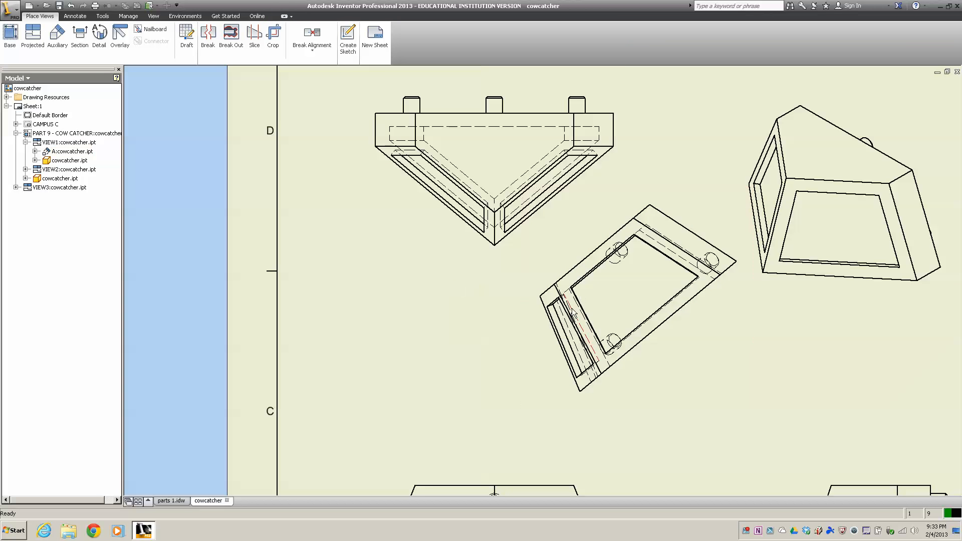
# - Detach the auxiliary view's style from its base view and display it with hidden lines removed
pyautogui.doubleClick(525, 409)
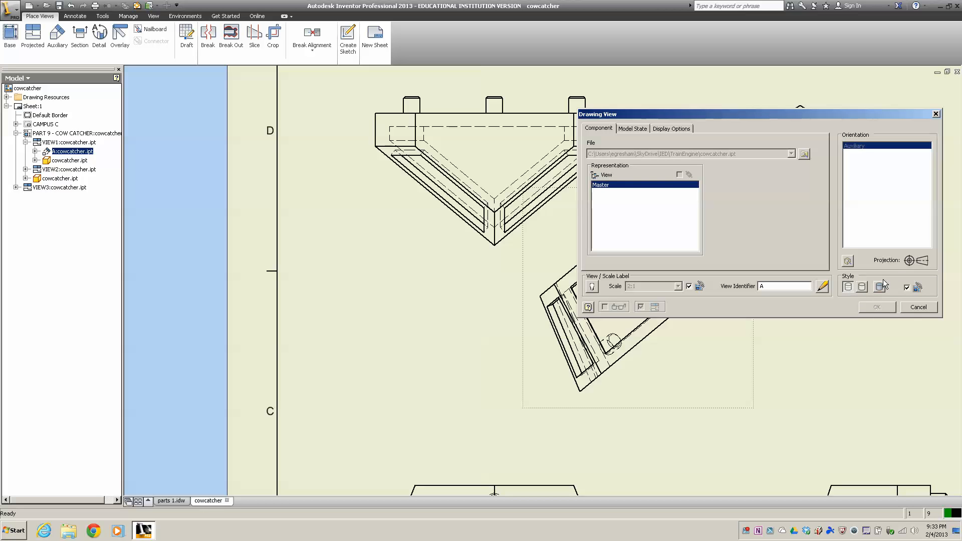
pyautogui.click(906, 288)
pyautogui.click(874, 309)
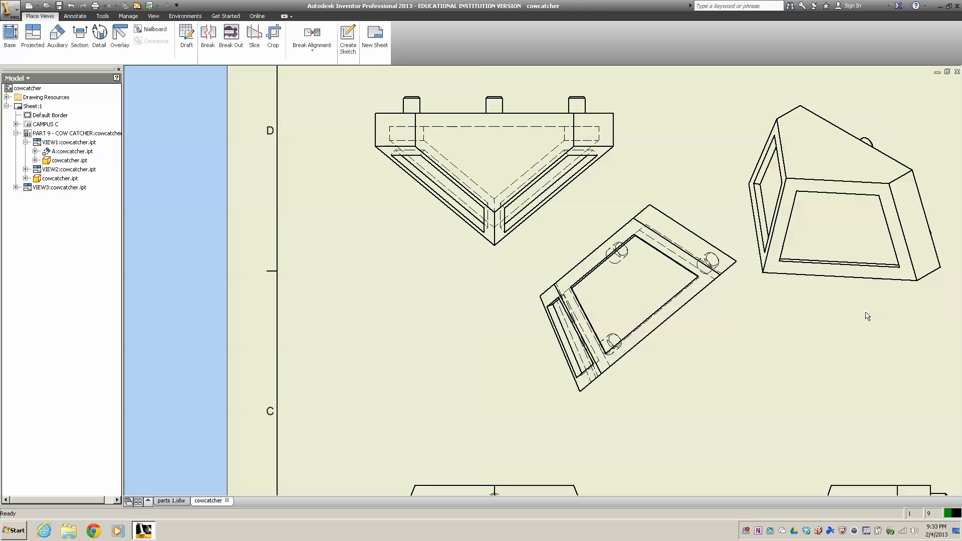
pyautogui.doubleClick(668, 412)
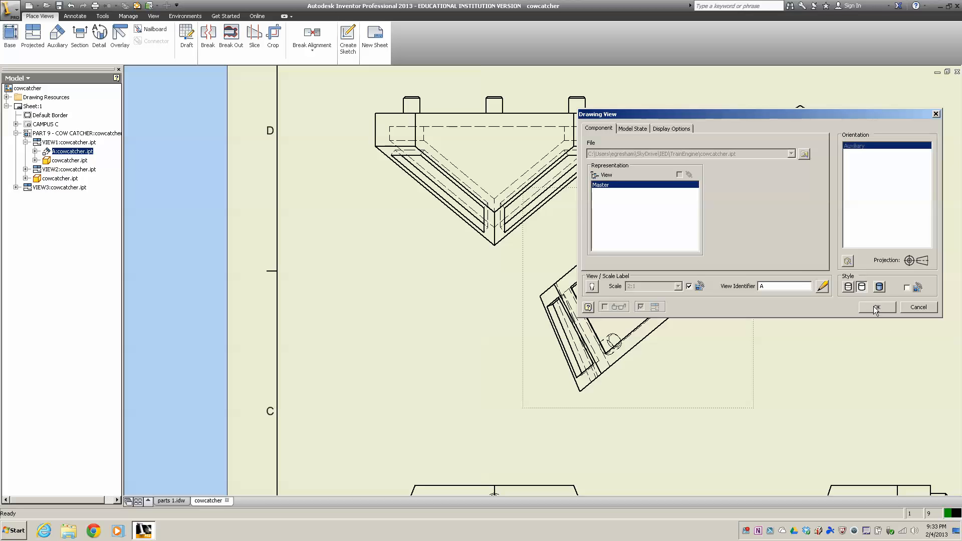
pyautogui.click(874, 307)
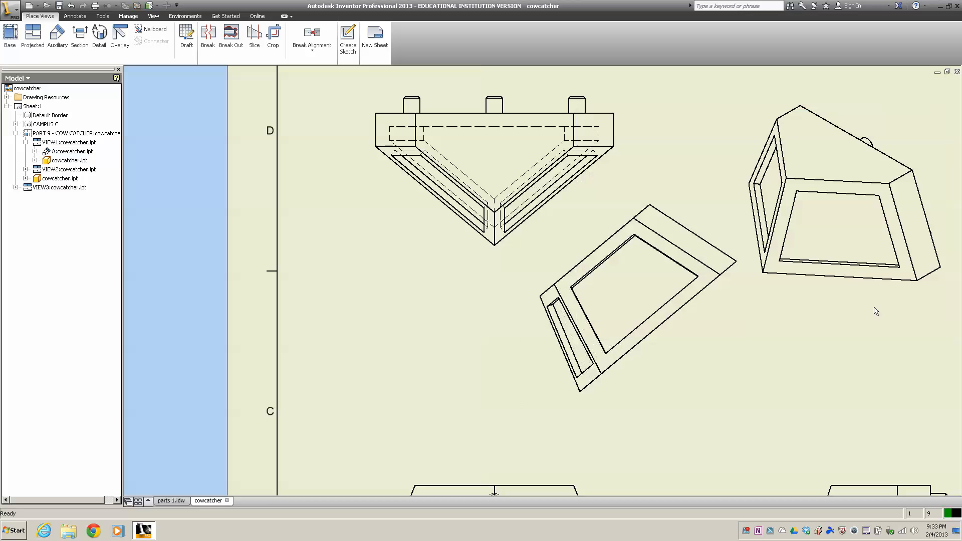
# - Show the auxiliary view's label and set its view identifier to "AUXILLARY VIEW"
pyautogui.doubleClick(634, 413)
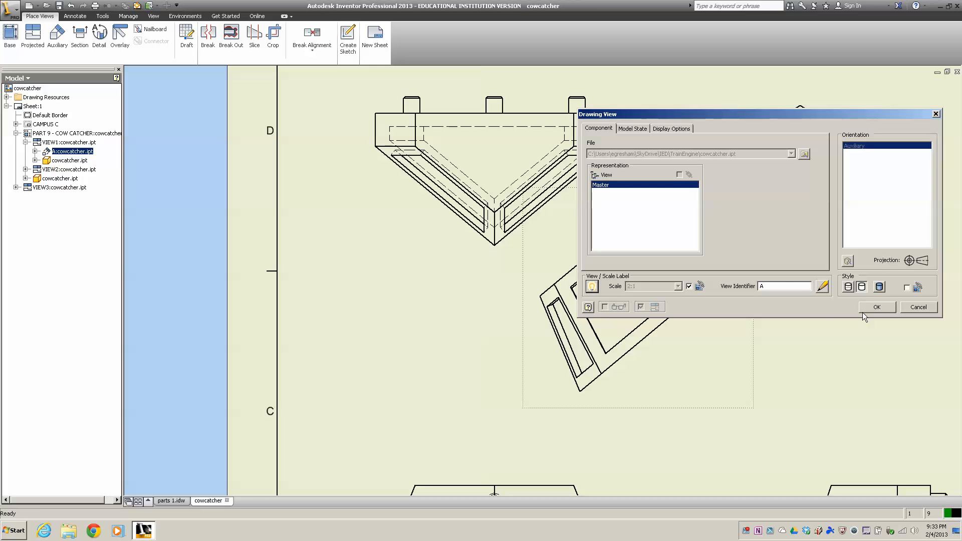
pyautogui.click(776, 285)
pyautogui.write('UXILLARY VIEW')
pyautogui.click(882, 308)
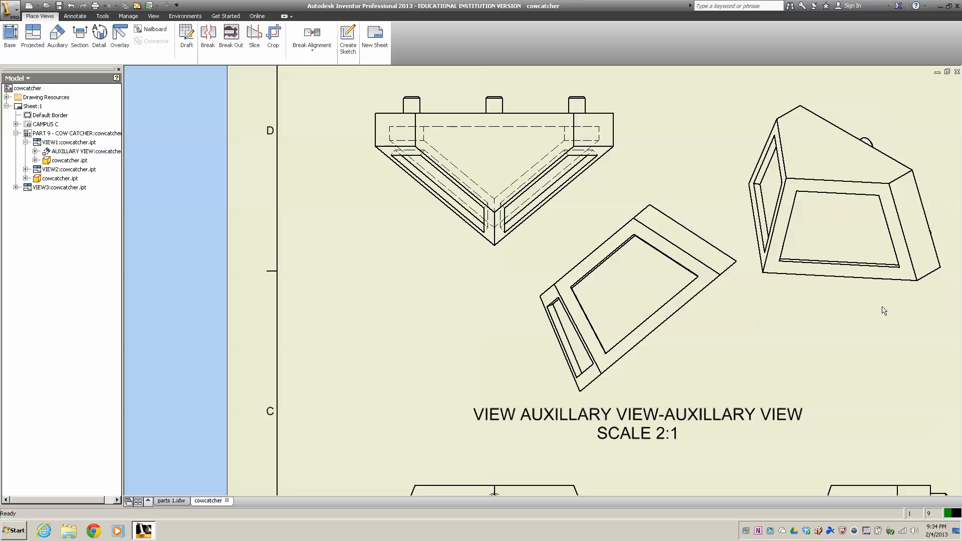
# - Remove the scale line from the auxiliary view's label and set the remaining label text to 0.100 in size
pyautogui.doubleClick(636, 414)
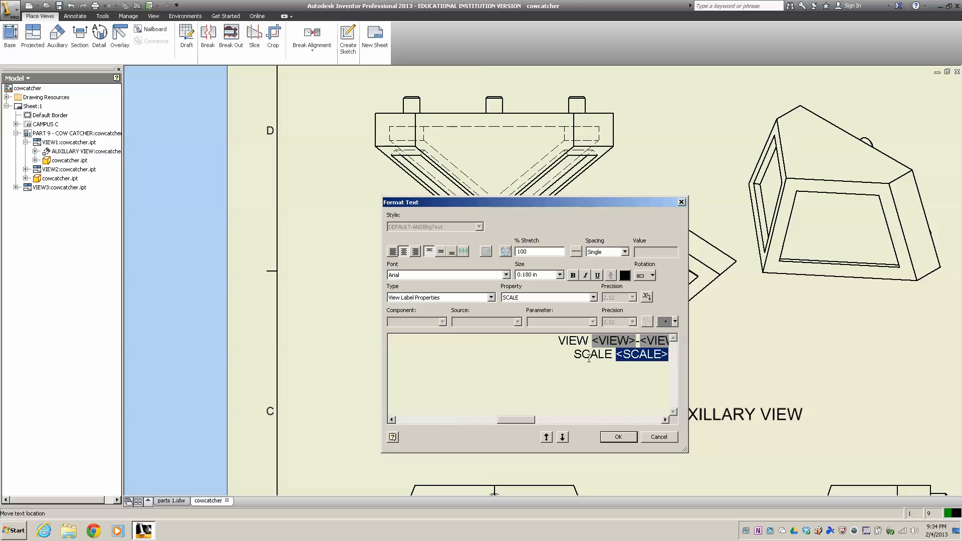
pyautogui.keyDown('shift'); pyautogui.click(489, 357); pyautogui.keyUp('shift')
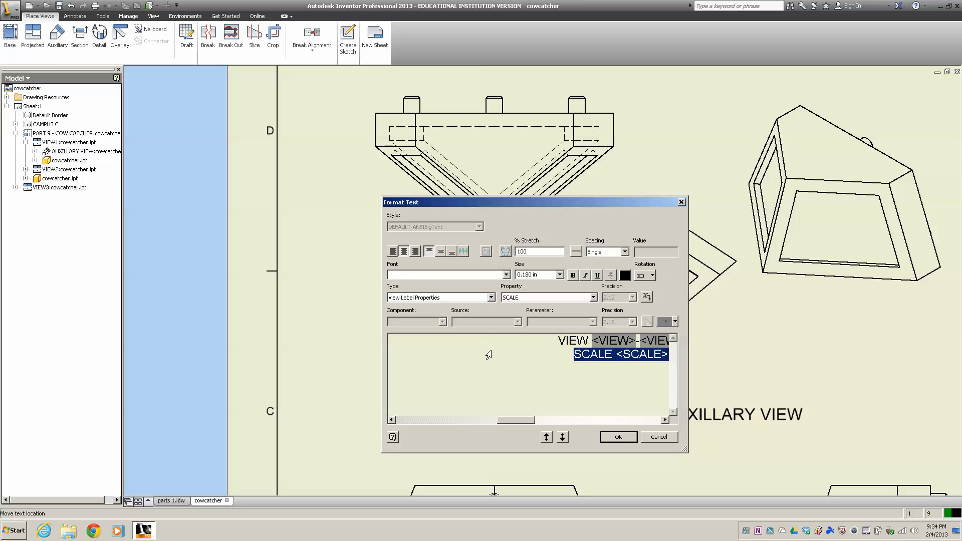
pyautogui.press('Delete')
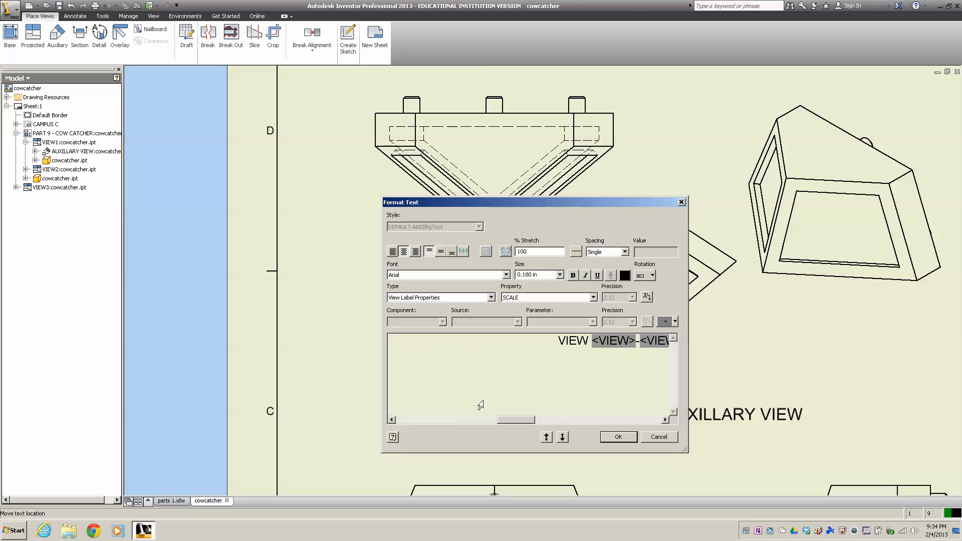
pyautogui.click(456, 346)
pyautogui.click(560, 275)
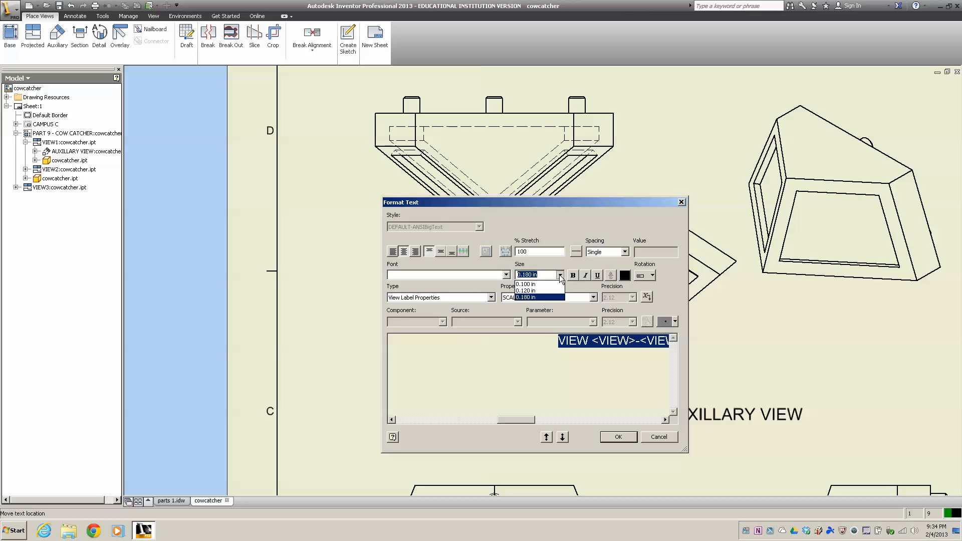
pyautogui.click(536, 284)
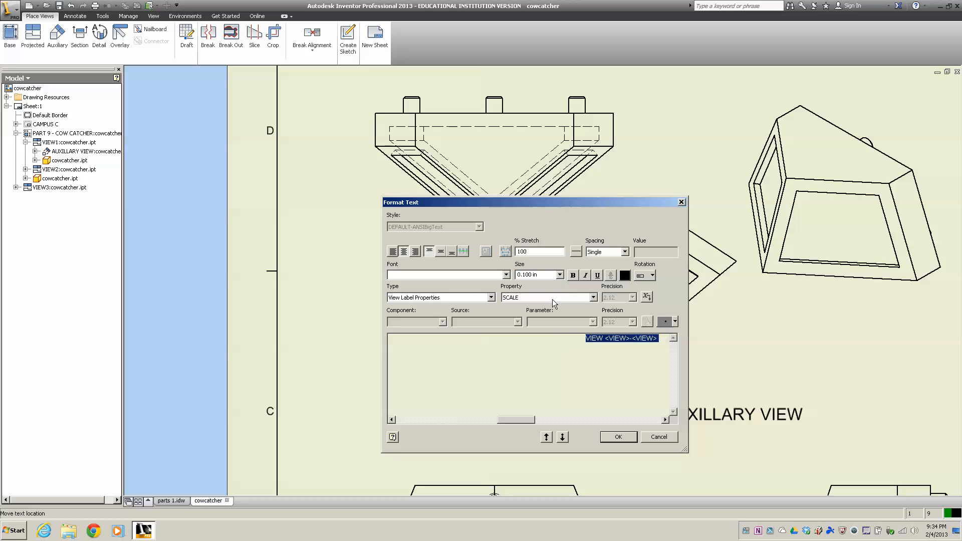
pyautogui.click(628, 442)
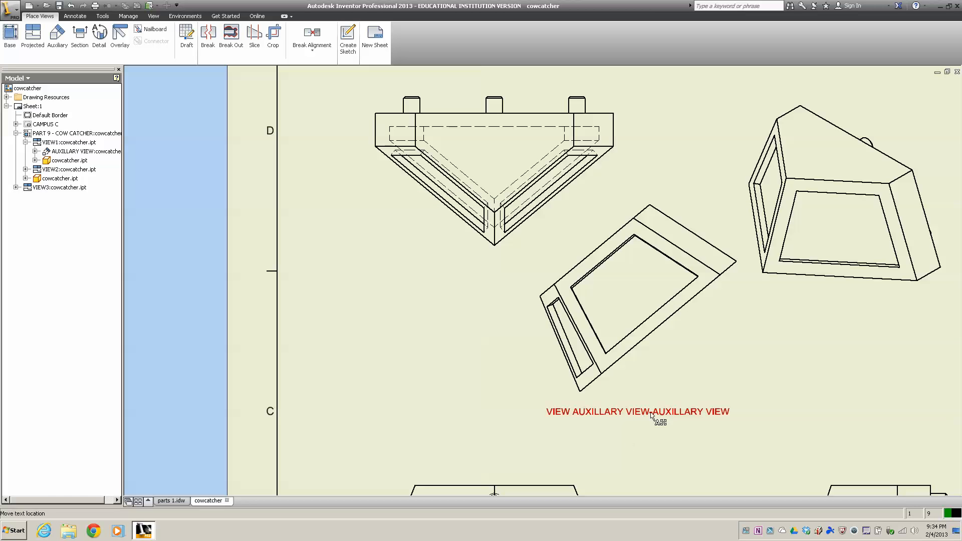
# - Delete the repeated second view-name field after the hyphen in the auxiliary view's label
pyautogui.doubleClick(621, 412)
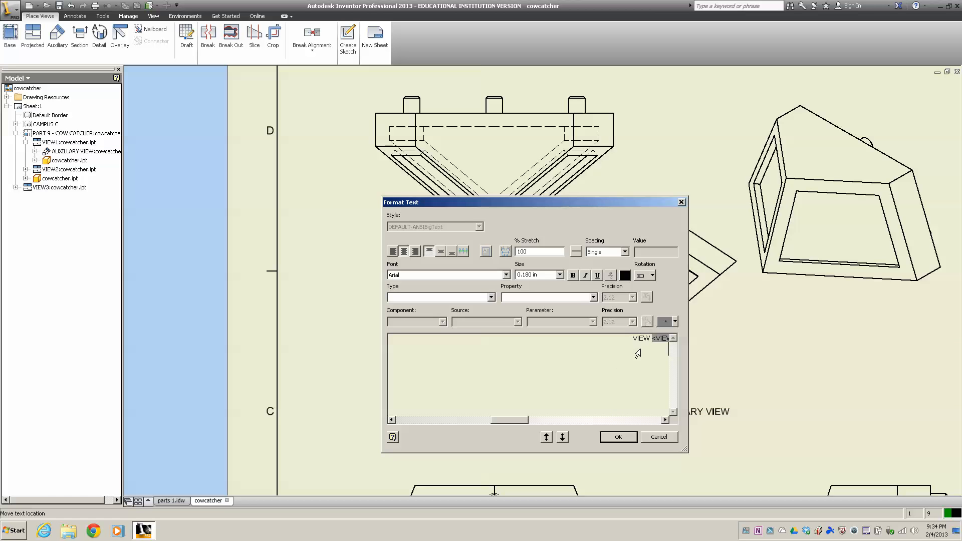
pyautogui.moveTo(524, 421); pyautogui.dragTo(554, 424)
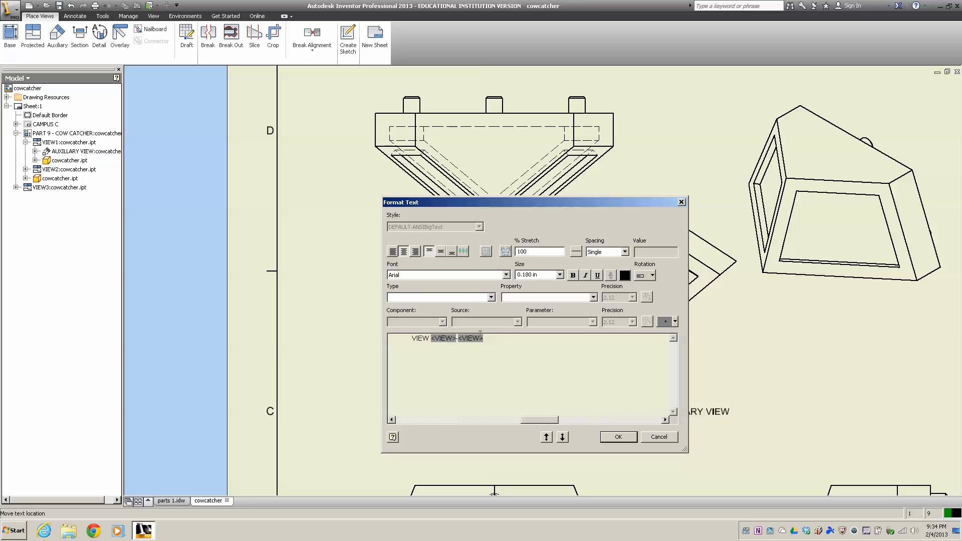
pyautogui.press('BackSpace')
pyautogui.click(608, 438)
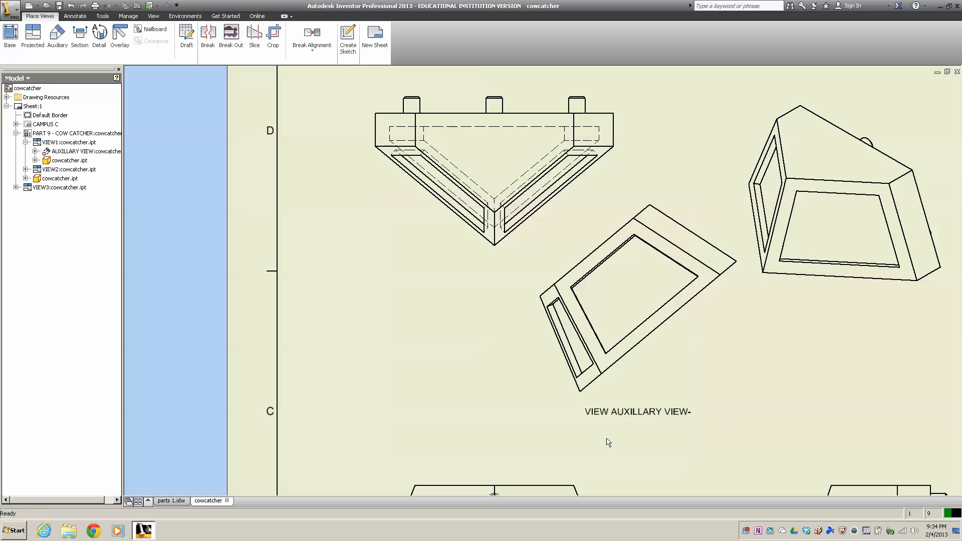
# - Shorten the auxiliary view's identifier to "AUXILLARY"
pyautogui.doubleClick(625, 412)
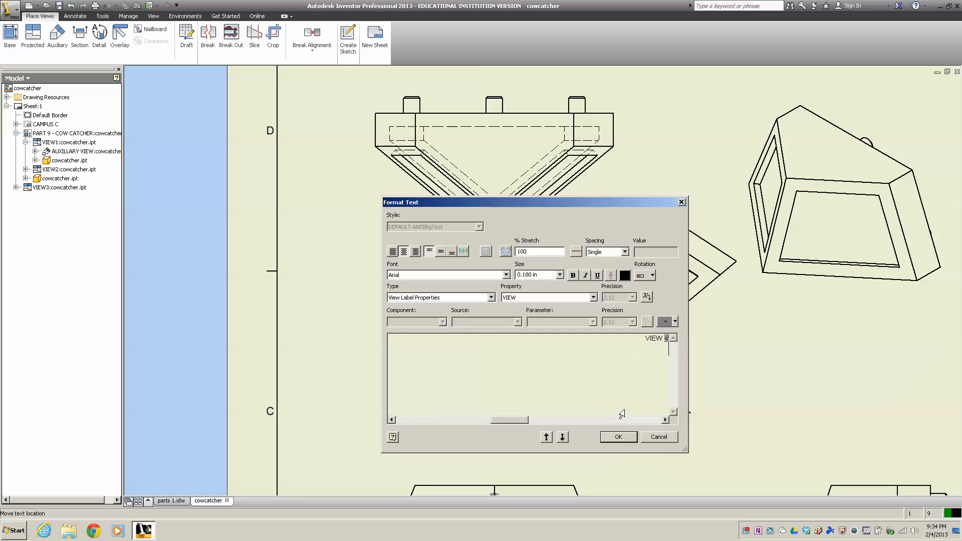
pyautogui.click(659, 437)
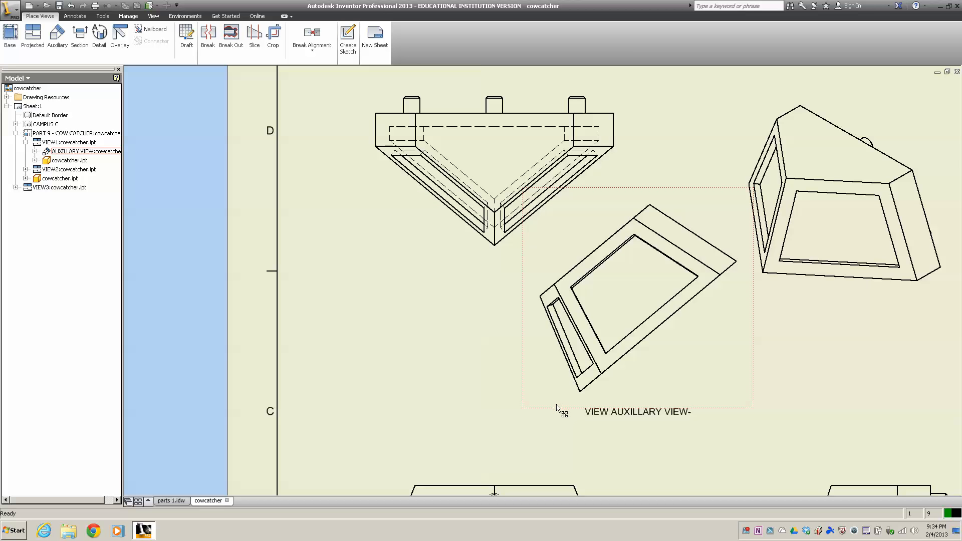
pyautogui.doubleClick(558, 409)
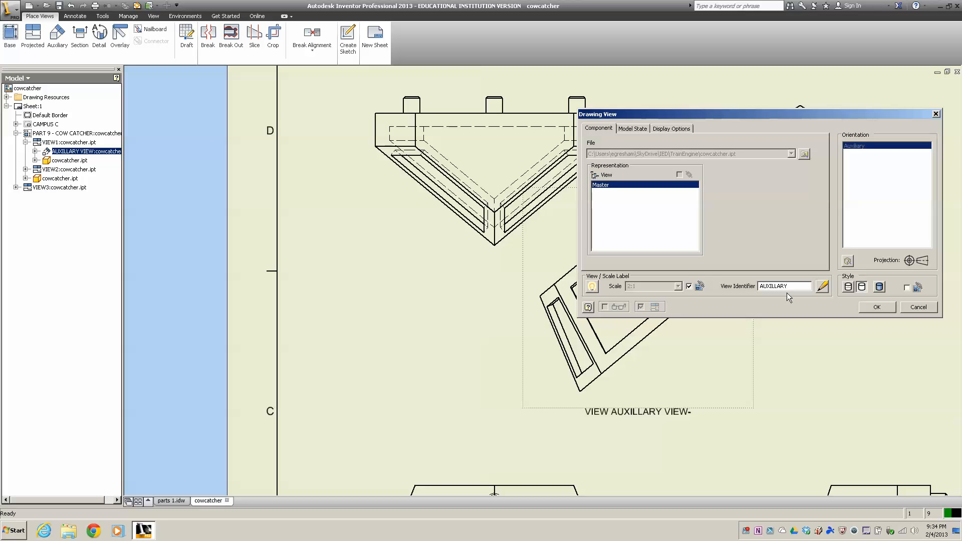
pyautogui.click(886, 307)
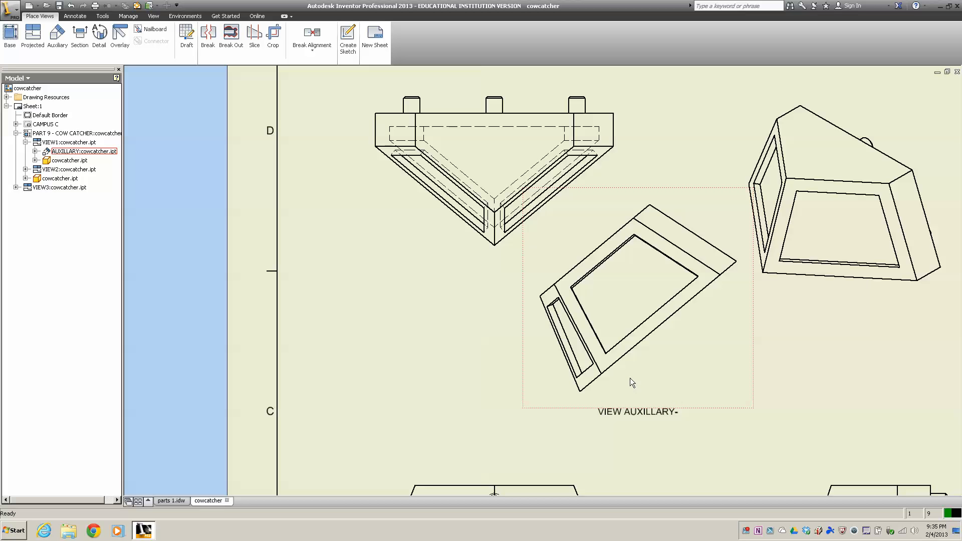
# - Display the isometric view in the shaded style
pyautogui.doubleClick(827, 304)
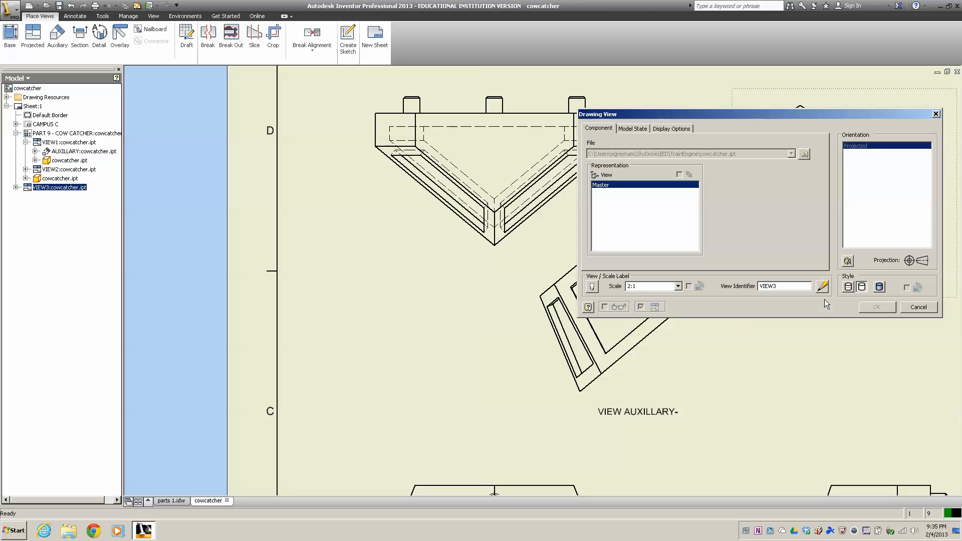
pyautogui.click(879, 286)
pyautogui.click(876, 308)
# - Move the isometric view slightly down and right, and place the PART 9 - COW CATCHER label below and between the front and right side views
pyautogui.scroll(-4, 835, 345)
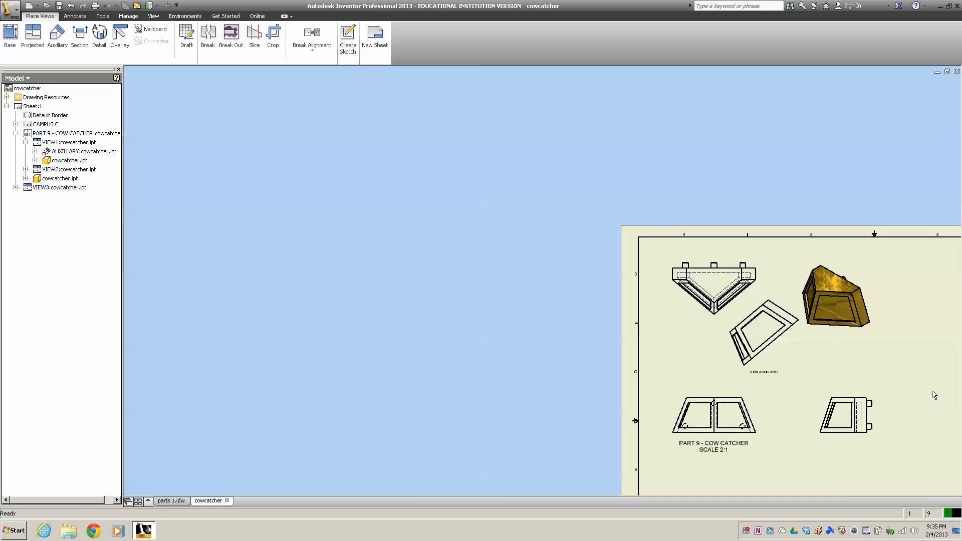
pyautogui.moveTo(934, 395)
pyautogui.mouseDown(button='middle')
pyautogui.moveTo(564, 230)
pyautogui.moveTo(309, 137)
pyautogui.moveTo(466, 187)
pyautogui.moveTo(475, 208)
pyautogui.mouseUp(button='middle')
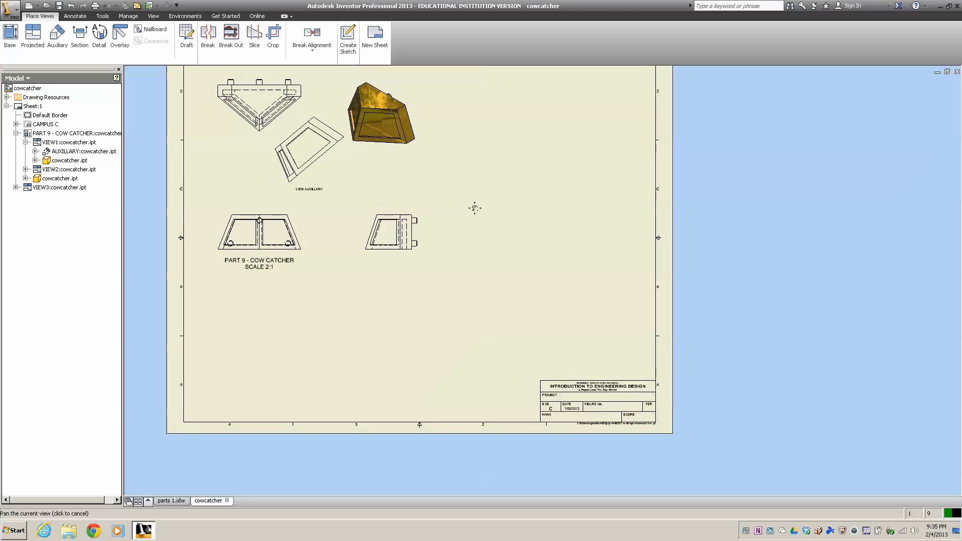
pyautogui.moveTo(371, 150); pyautogui.dragTo(388, 181)
pyautogui.click(309, 323)
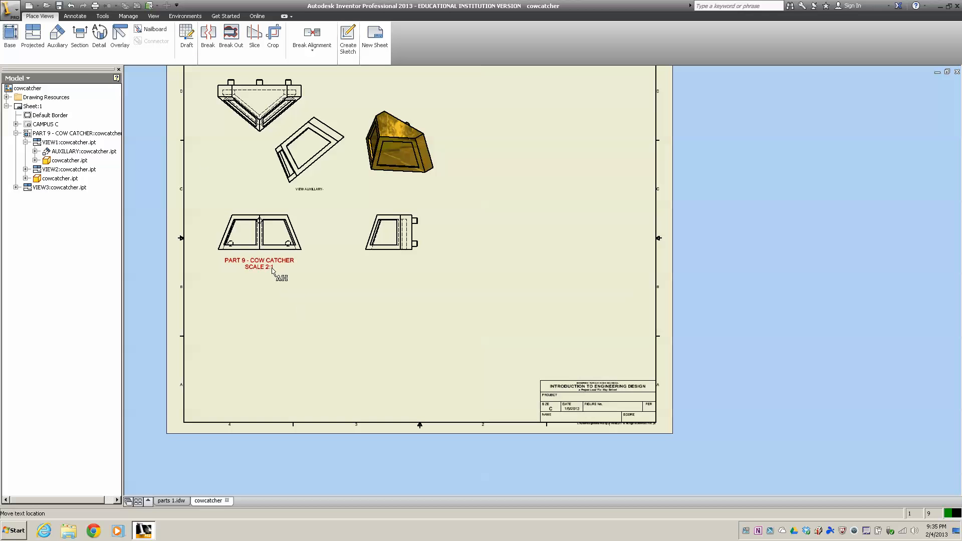
pyautogui.moveTo(253, 263); pyautogui.dragTo(325, 289)
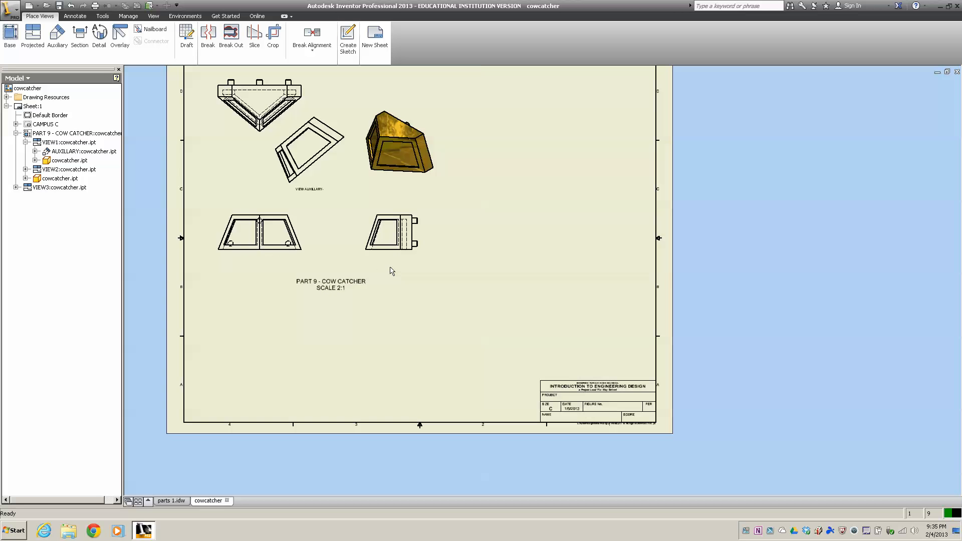
# - Add the text note "PART IS SHELLED AT 0.1 TYP" just below the right side view
pyautogui.click(70, 17)
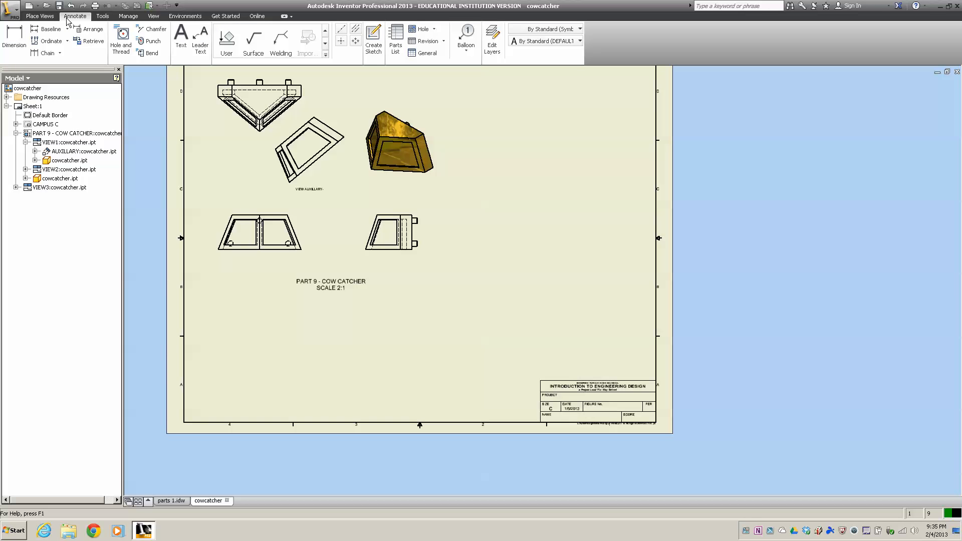
pyautogui.click(175, 32)
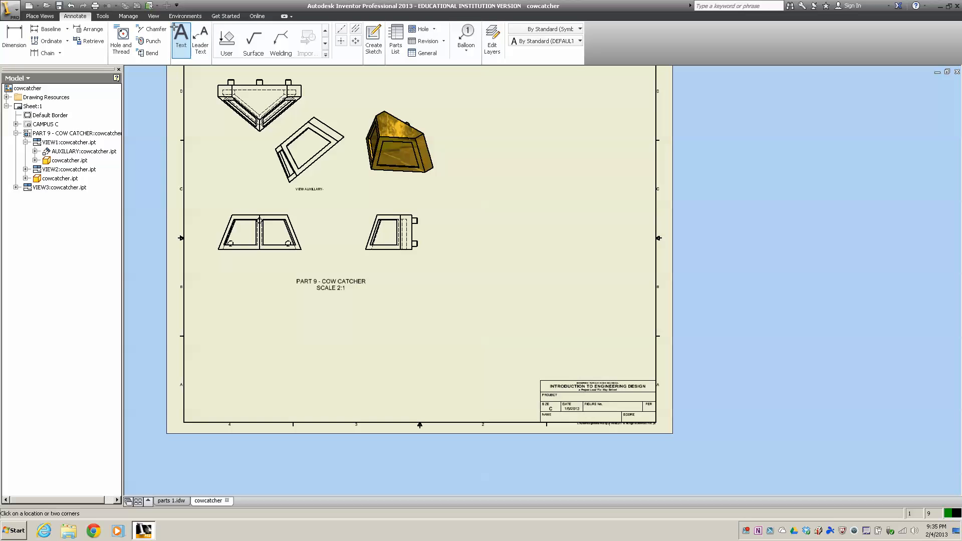
pyautogui.click(379, 274)
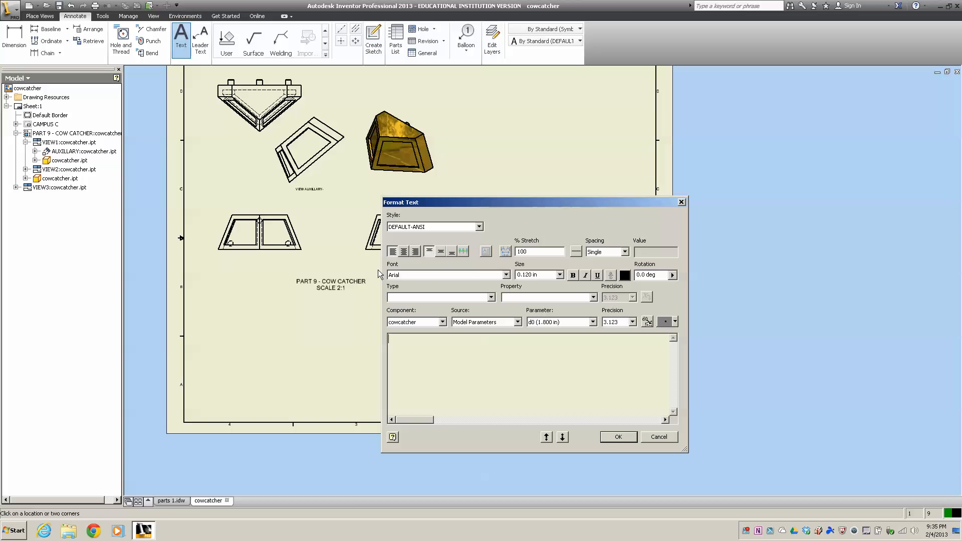
pyautogui.write('PART IS SHELLED AT 0.1 TYP')
pyautogui.click(619, 437)
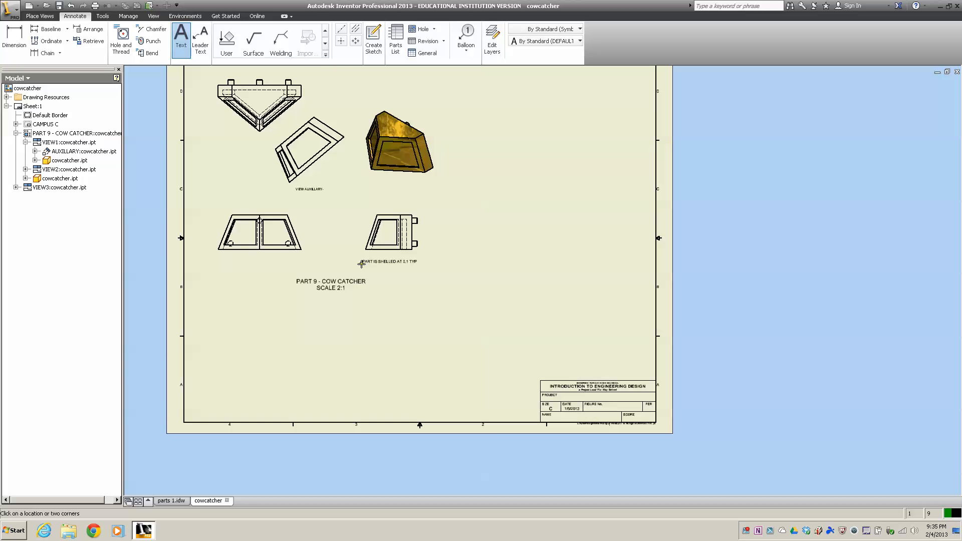
# - Dimension the width between the auxiliary view's fold line and the adjacent edge of the large recess, placing it beside the view's lower corner
pyautogui.click(14, 38)
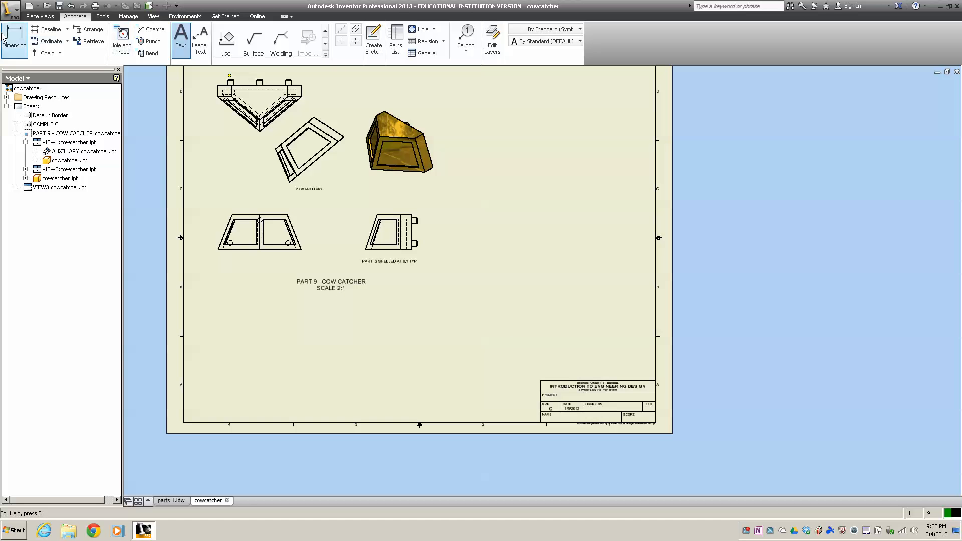
pyautogui.scroll(5, 306, 173)
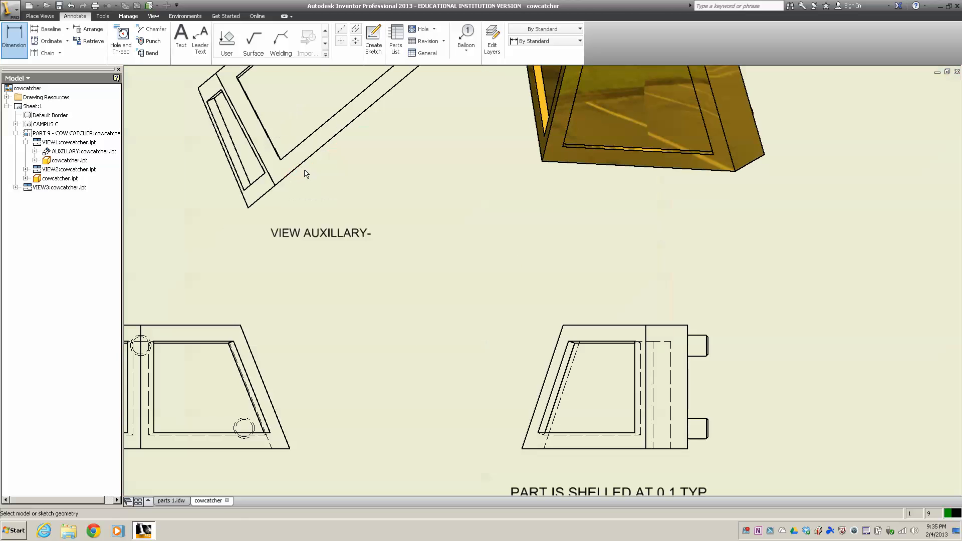
pyautogui.click(264, 163)
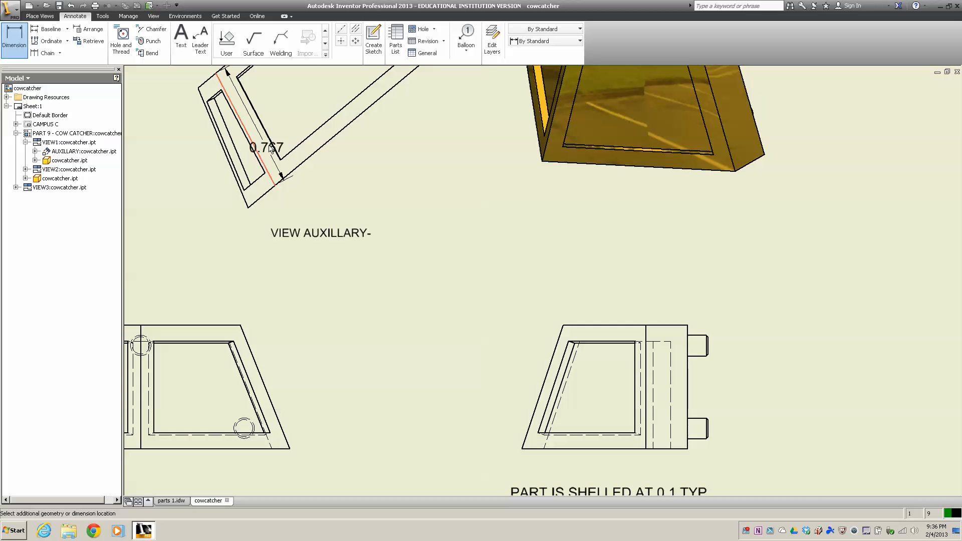
pyautogui.click(275, 149)
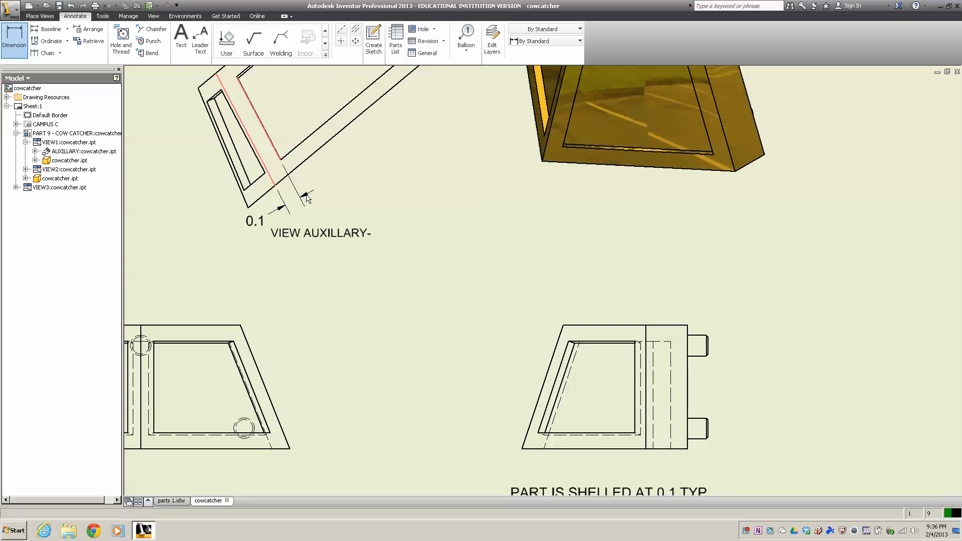
pyautogui.click(309, 199)
pyautogui.click(319, 241)
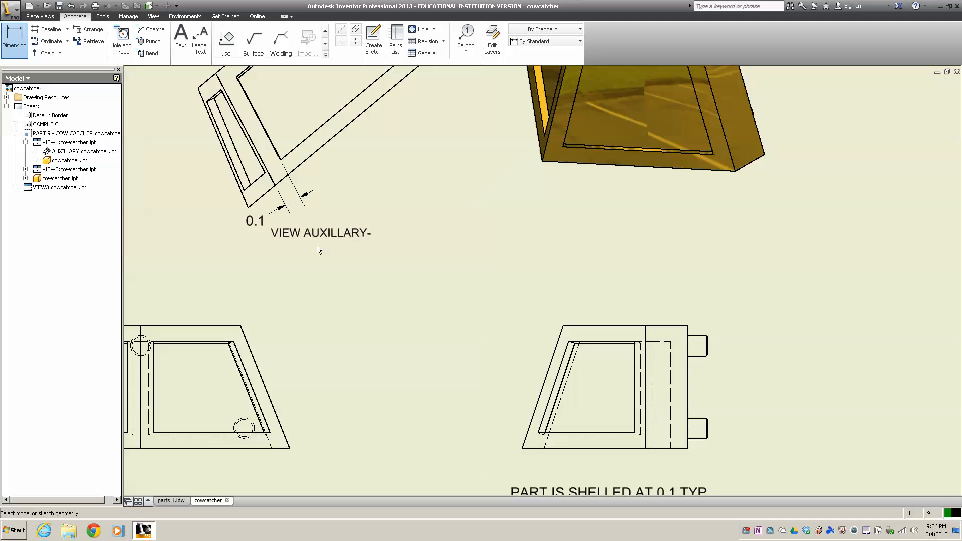
# - Add center marks to the three hidden peg circles in the front view
pyautogui.scroll(-5, 317, 248)
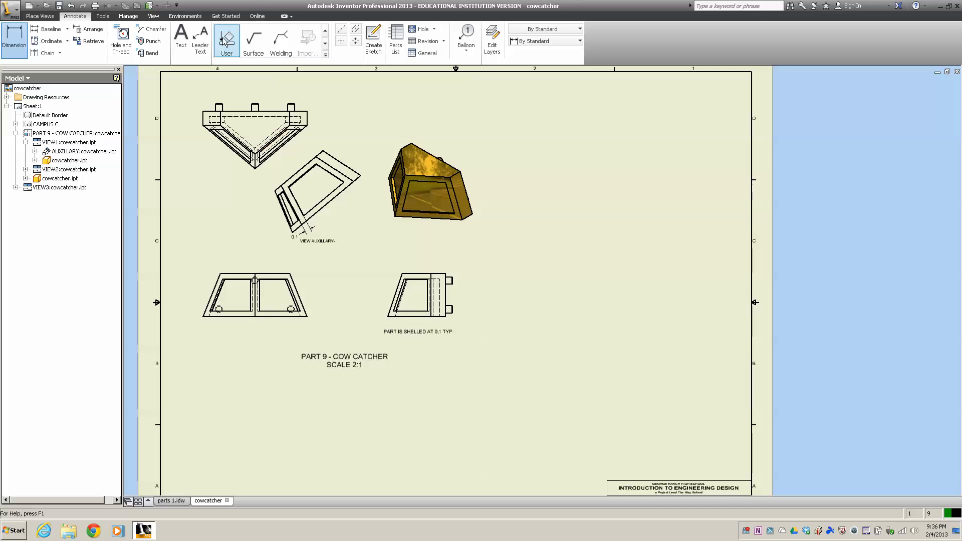
pyautogui.click(341, 41)
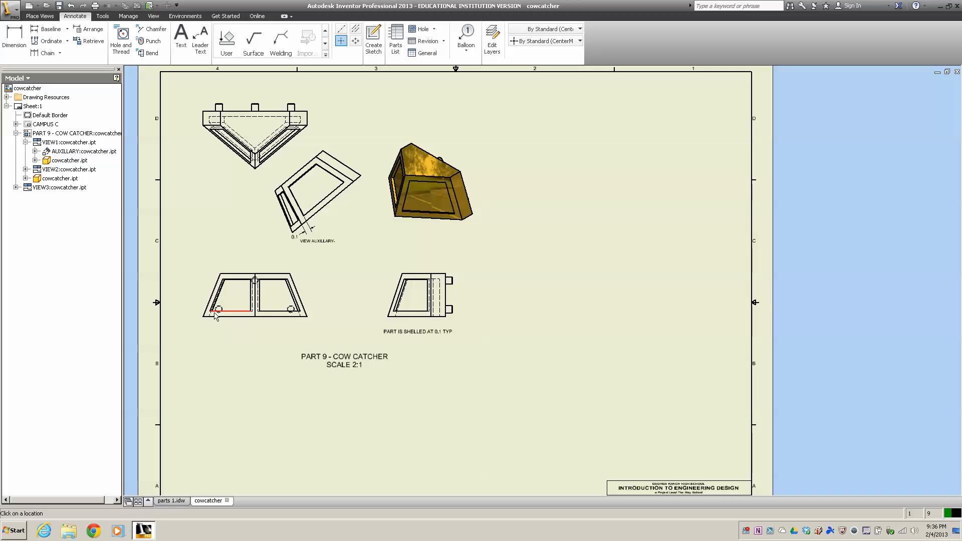
pyautogui.scroll(4, 216, 312)
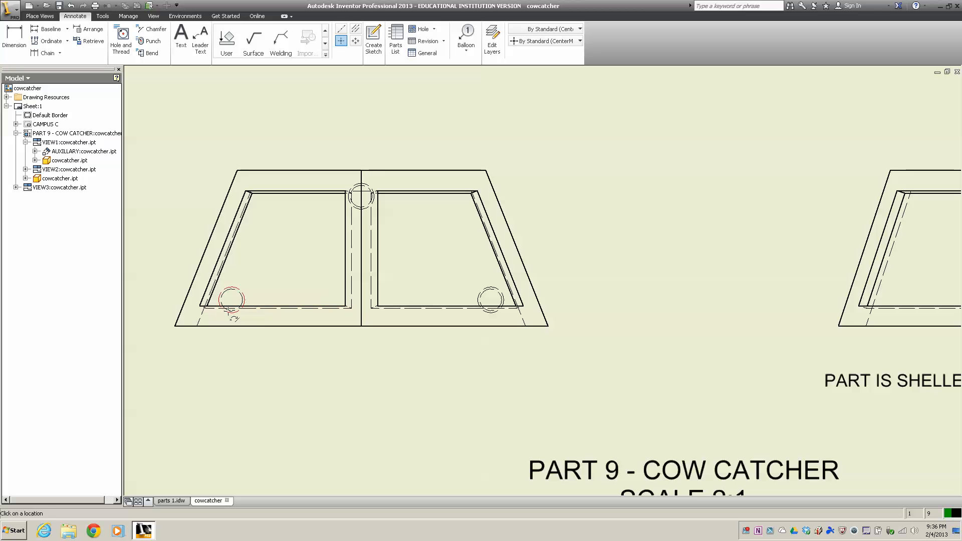
pyautogui.click(229, 308)
pyautogui.click(490, 287)
# - Add a centerline bisector between the two side edges of the leftmost peg in the top view
pyautogui.scroll(-3, 678, 285)
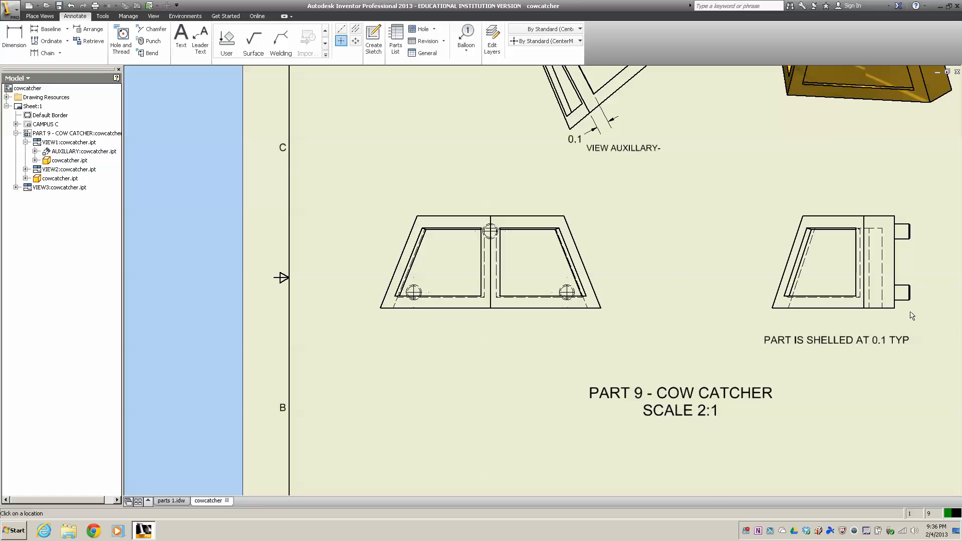
pyautogui.moveTo(623, 204)
pyautogui.mouseDown(button='middle')
pyautogui.moveTo(579, 451)
pyautogui.moveTo(580, 415)
pyautogui.mouseUp(button='middle')
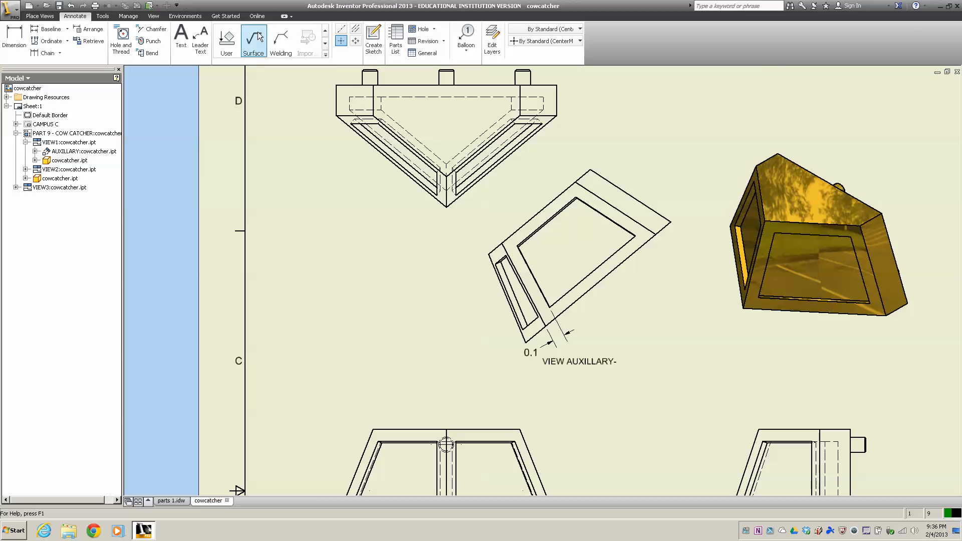
pyautogui.click(353, 32)
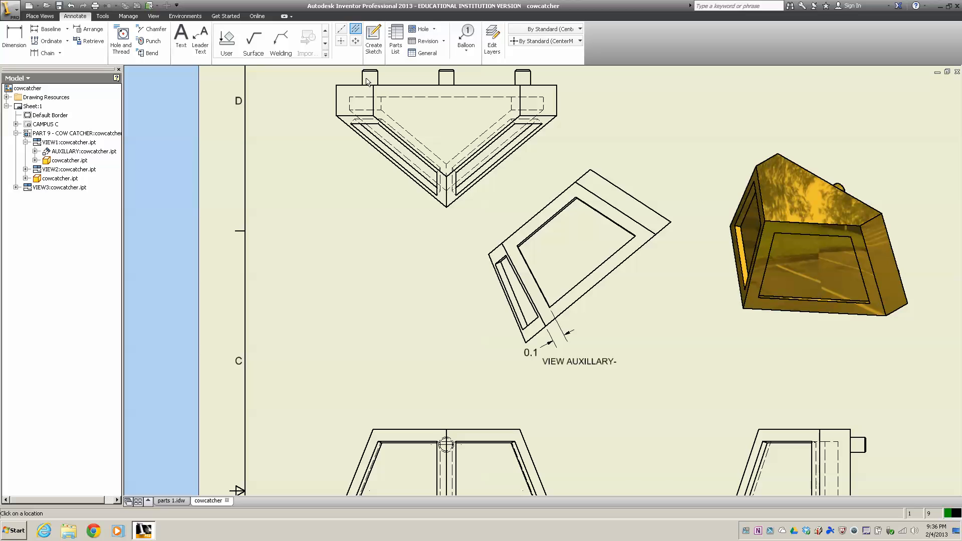
pyautogui.scroll(3, 365, 81)
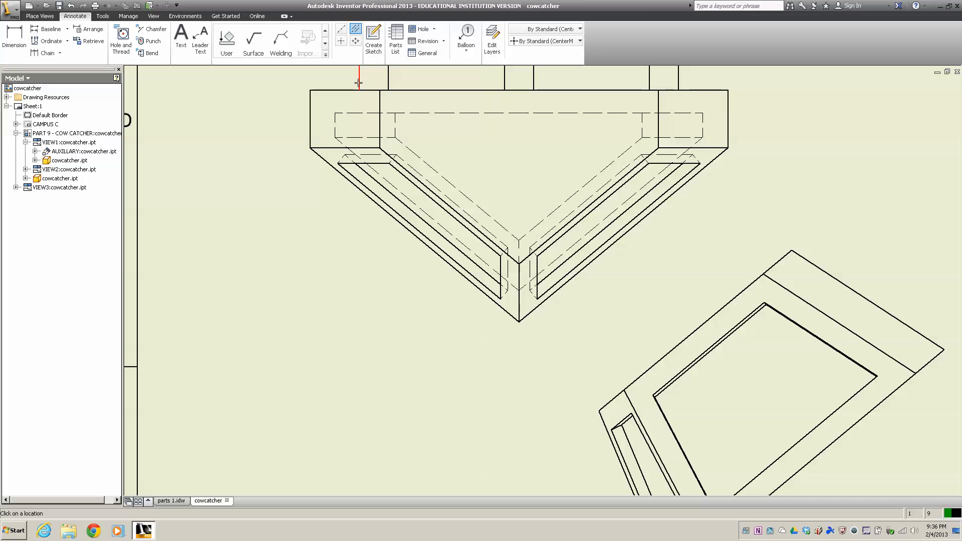
pyautogui.click(359, 83)
pyautogui.click(388, 83)
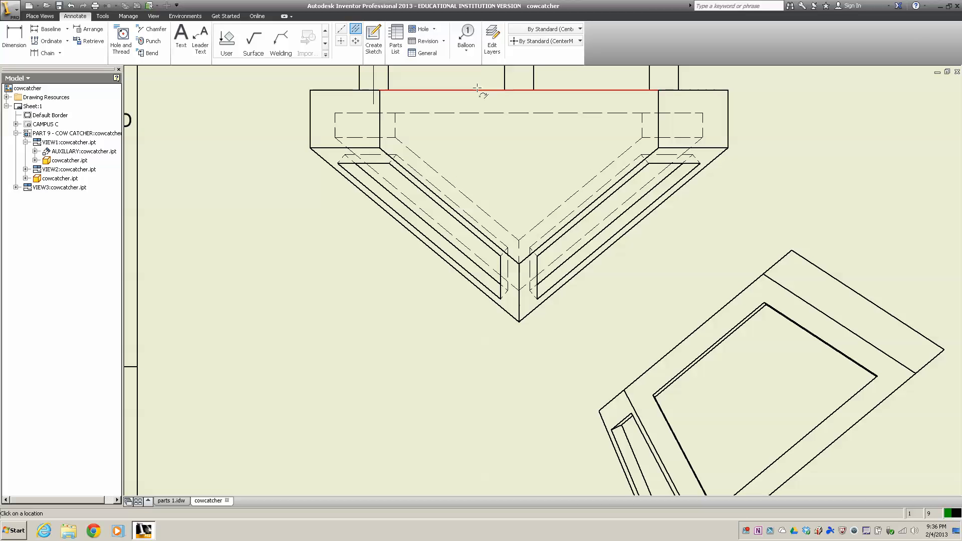
# - Add centerline bisectors between the side edges of the middle and rightmost pegs in the top view
pyautogui.click(504, 83)
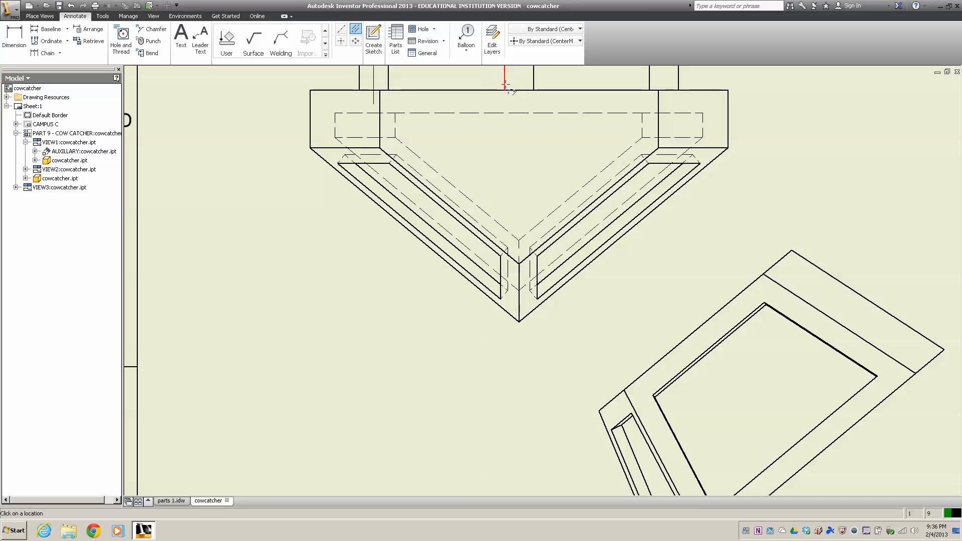
pyautogui.click(534, 83)
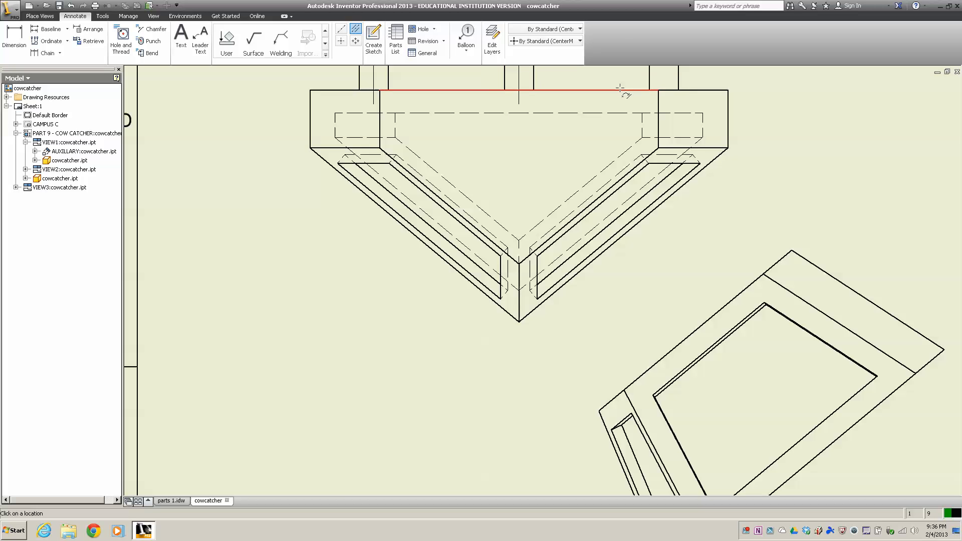
pyautogui.click(649, 80)
pyautogui.click(679, 83)
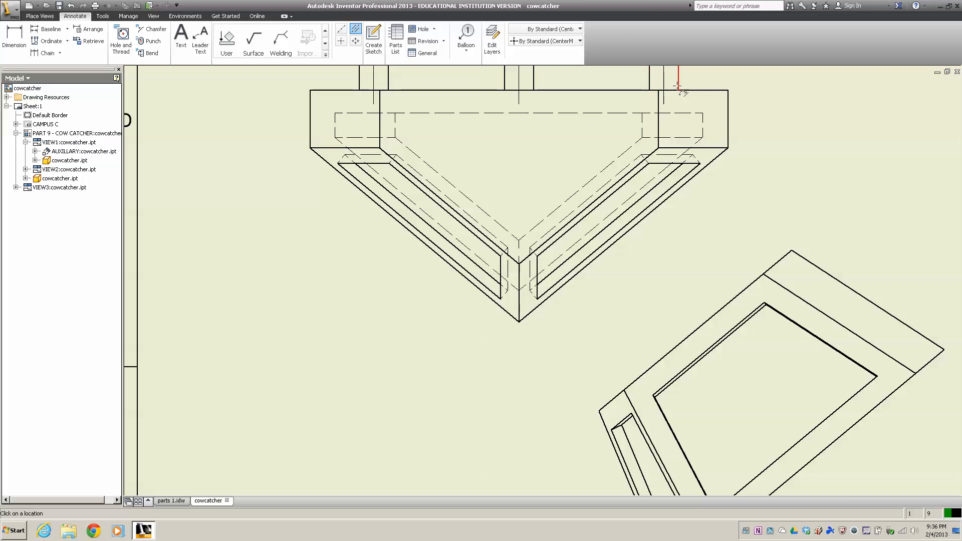
pyautogui.scroll(-5, 603, 394)
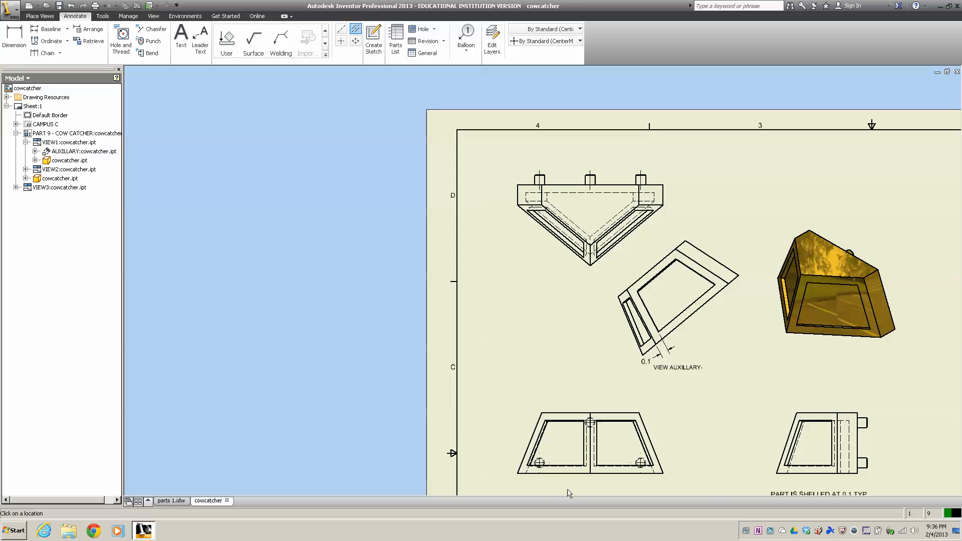
# - Add horizontal centerline bisectors to the upper and lower pegs in the right side view
pyautogui.scroll(5, 894, 463)
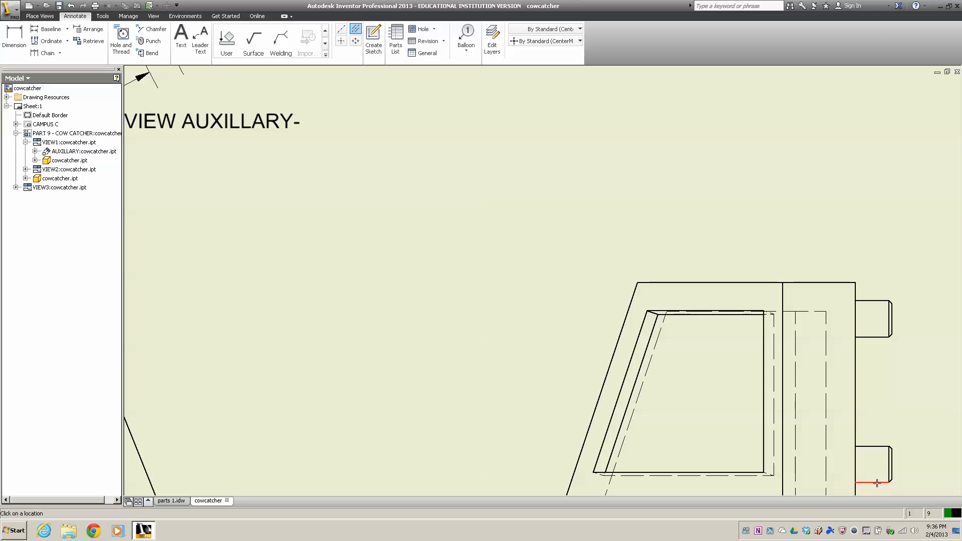
pyautogui.click(875, 447)
pyautogui.click(878, 337)
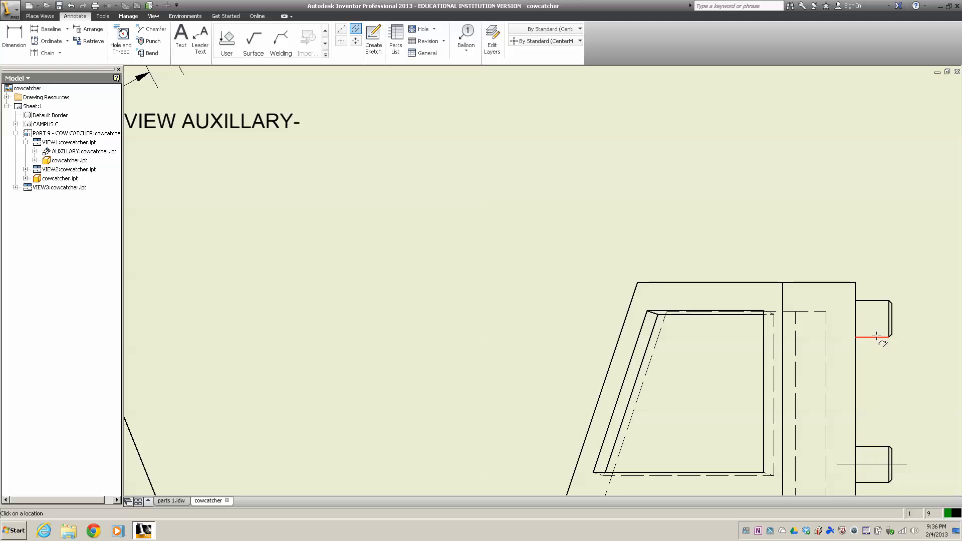
pyautogui.click(868, 300)
pyautogui.scroll(-5, 577, 280)
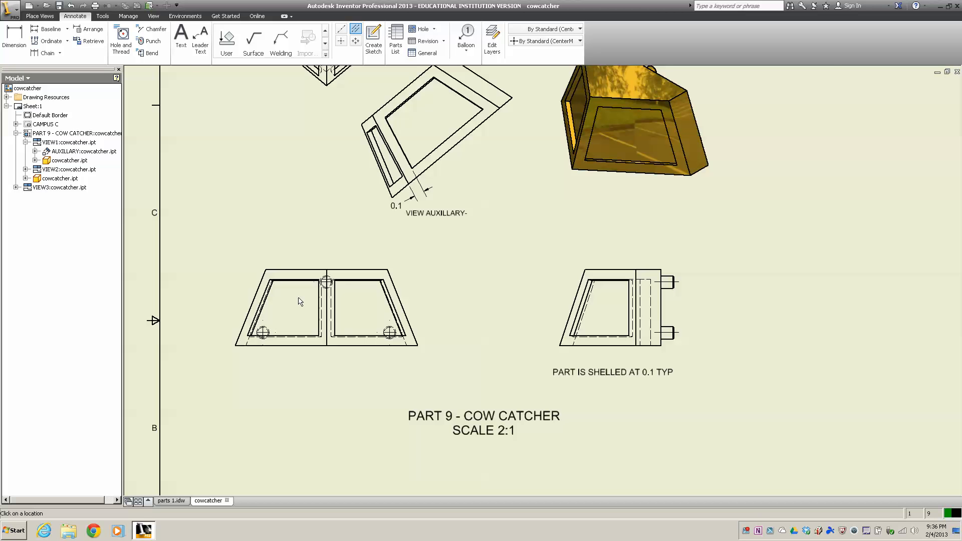
pyautogui.scroll(-3, 299, 301)
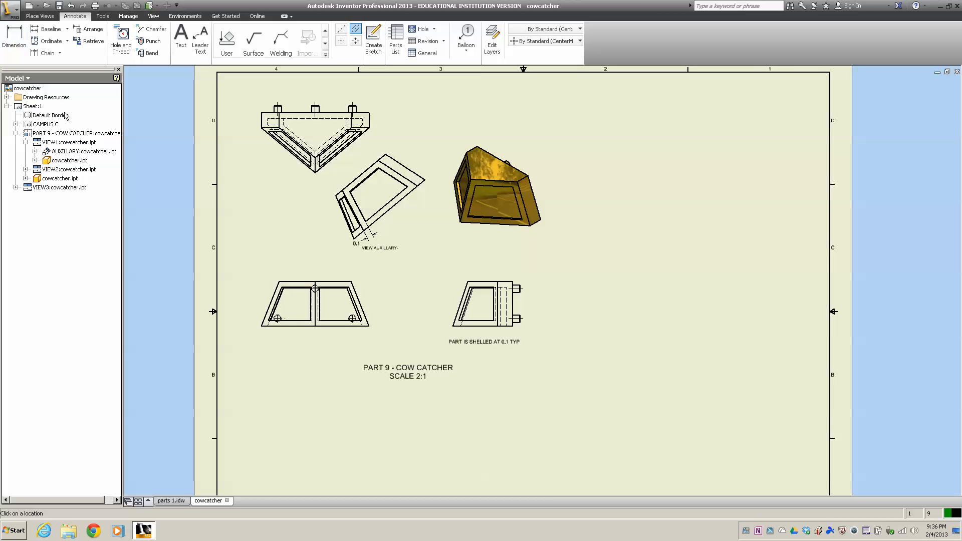
# - Dimension the width of the front view's top edge between its two slanted sides, placing it just above the view
pyautogui.click(14, 39)
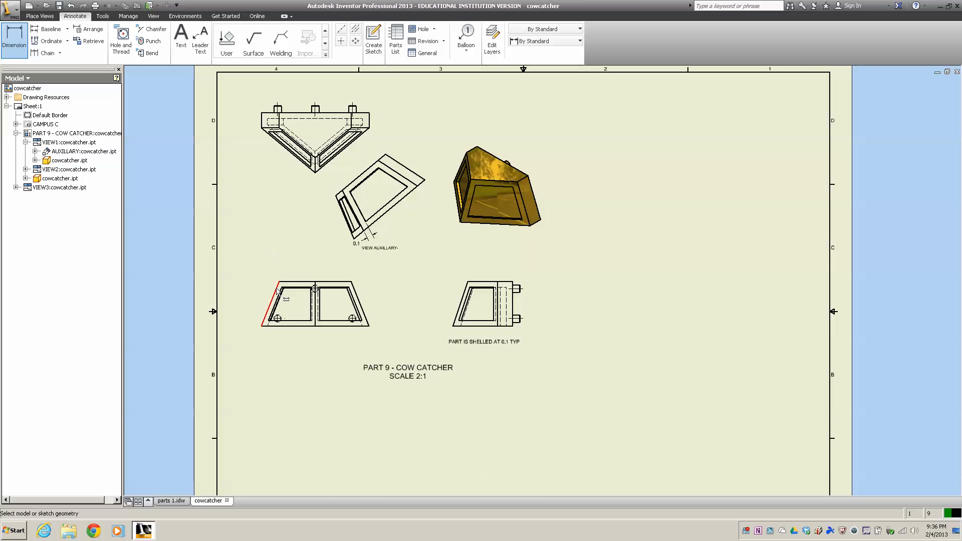
pyautogui.click(277, 286)
pyautogui.click(352, 284)
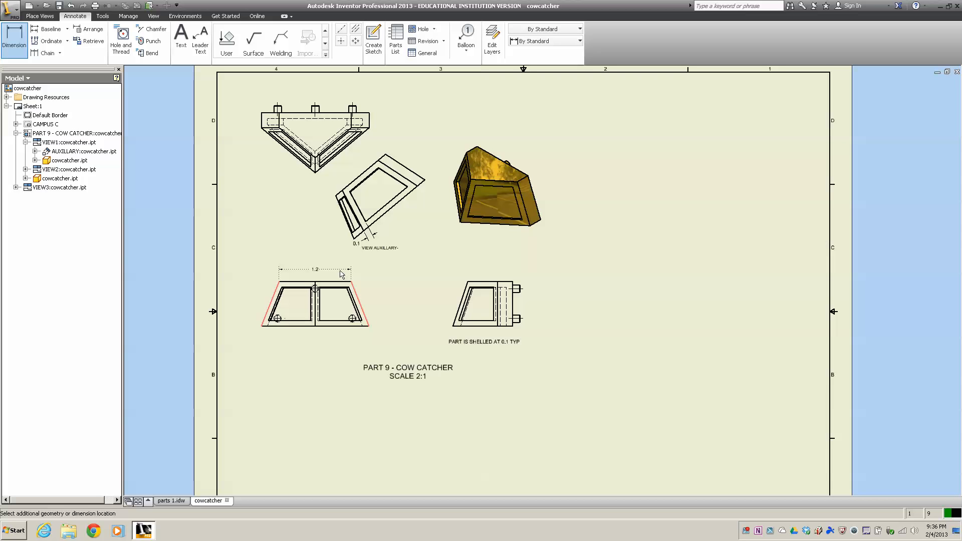
pyautogui.click(340, 275)
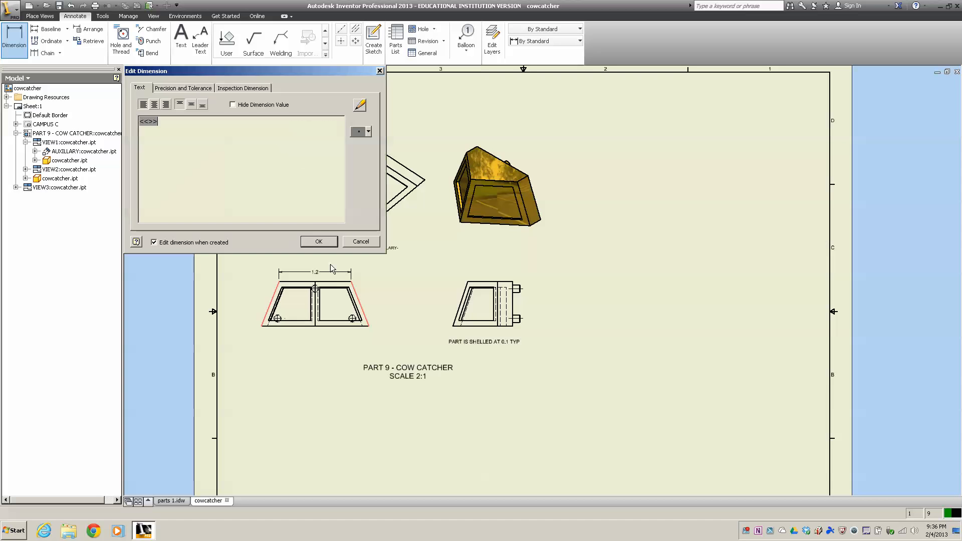
pyautogui.click(320, 241)
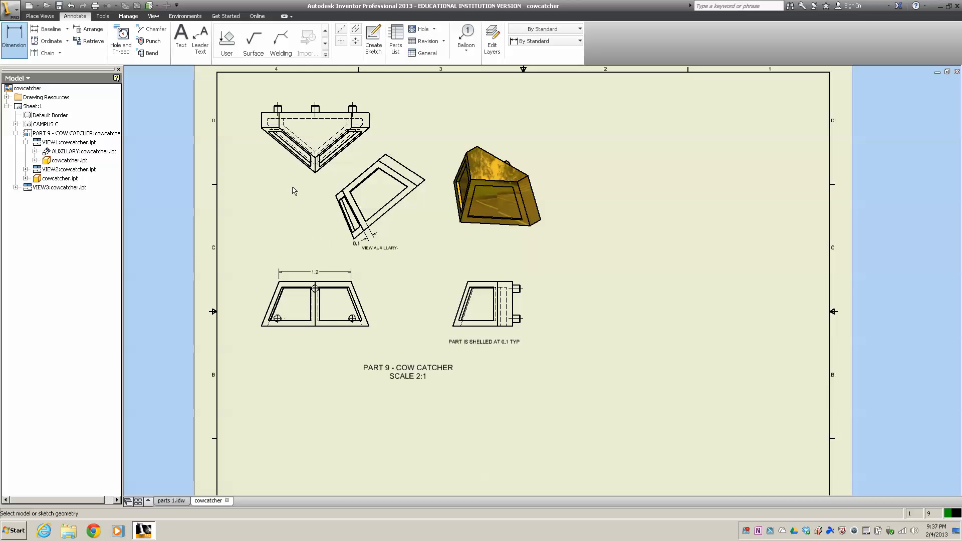
# - Dimension the overall width of the top view between its outer vertical edges, placing it well above the pegs
pyautogui.scroll(-2, 293, 190)
pyautogui.scroll(4, 293, 190)
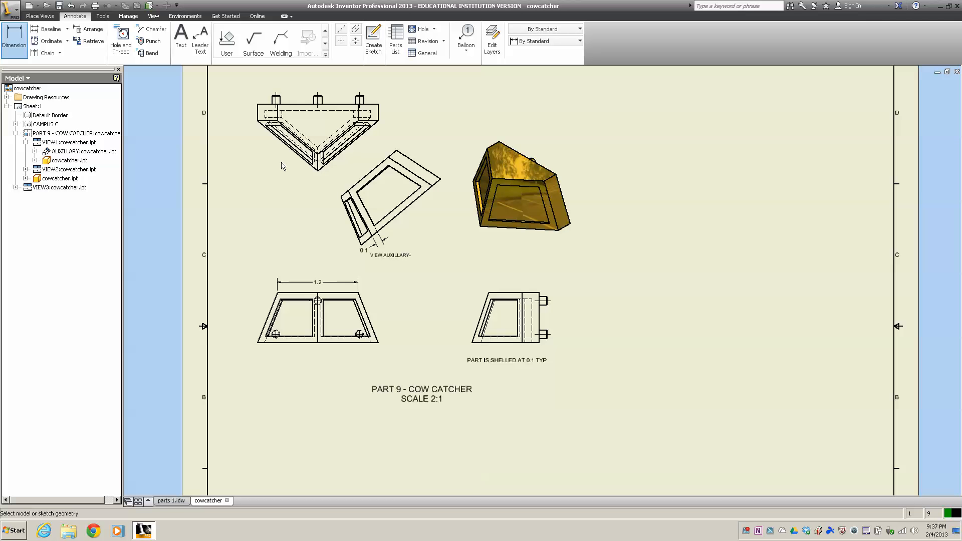
pyautogui.scroll(-1, 283, 166)
pyautogui.scroll(1, 279, 311)
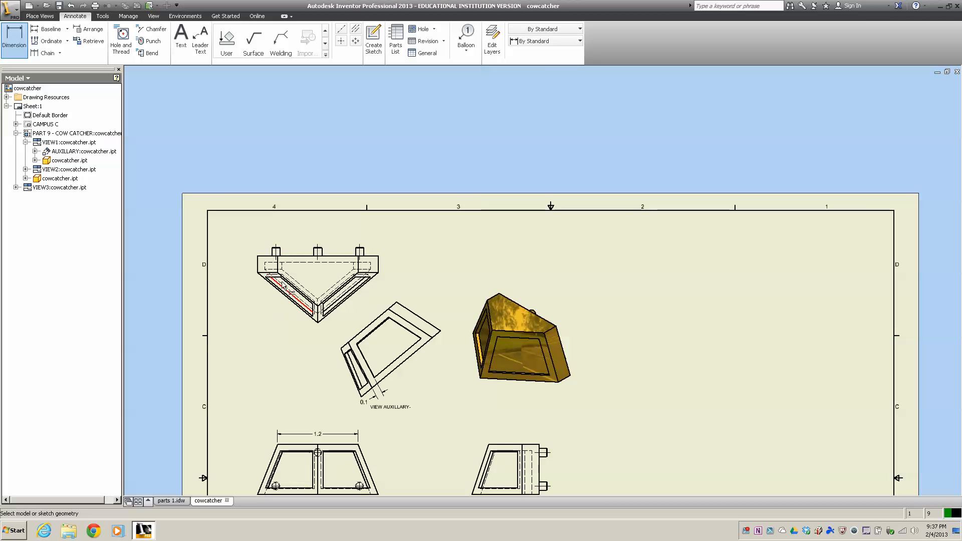
pyautogui.scroll(2, 257, 262)
pyautogui.click(259, 267)
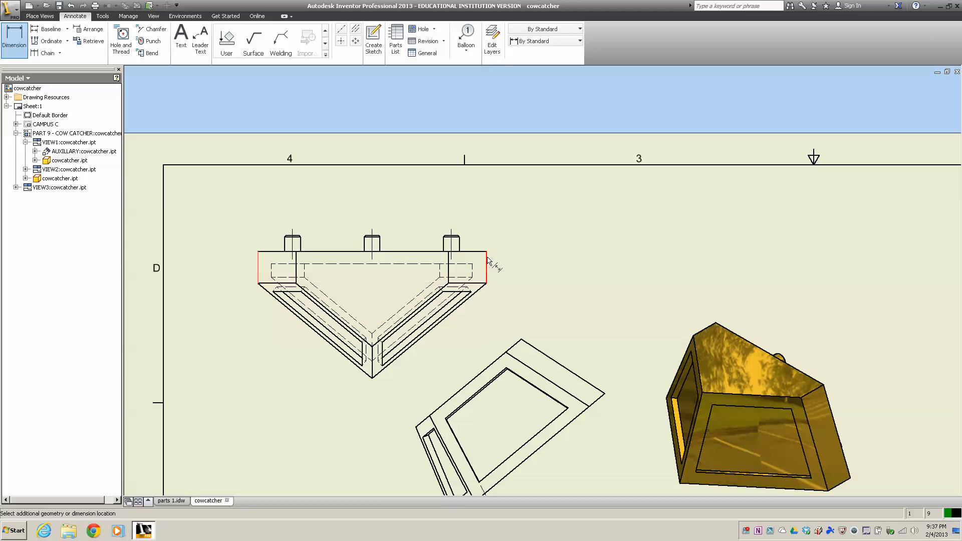
pyautogui.click(487, 259)
pyautogui.click(471, 187)
pyautogui.click(315, 243)
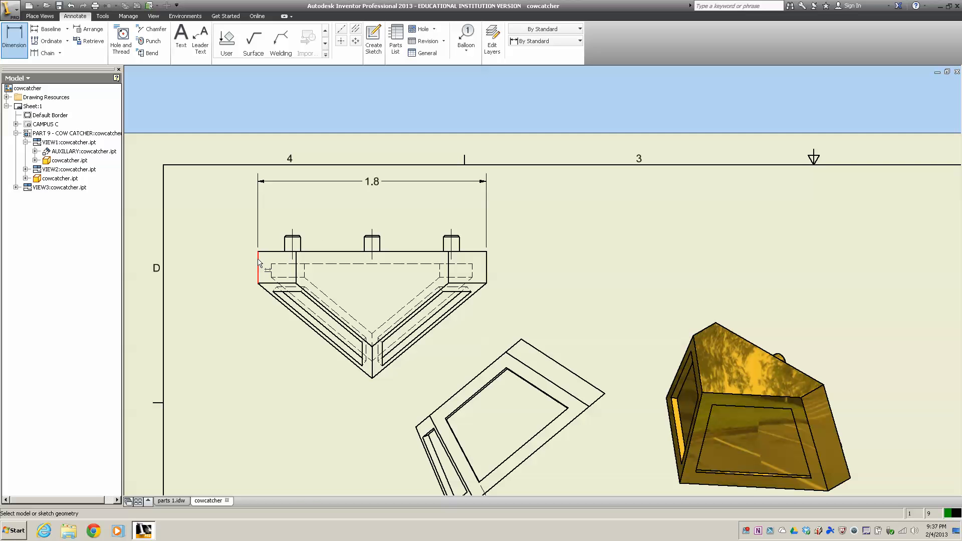
# - Dimension the horizontal distance from the top view's left edge to the leftmost peg's centerline, placing it below the overall width
pyautogui.click(258, 261)
pyautogui.click(293, 233)
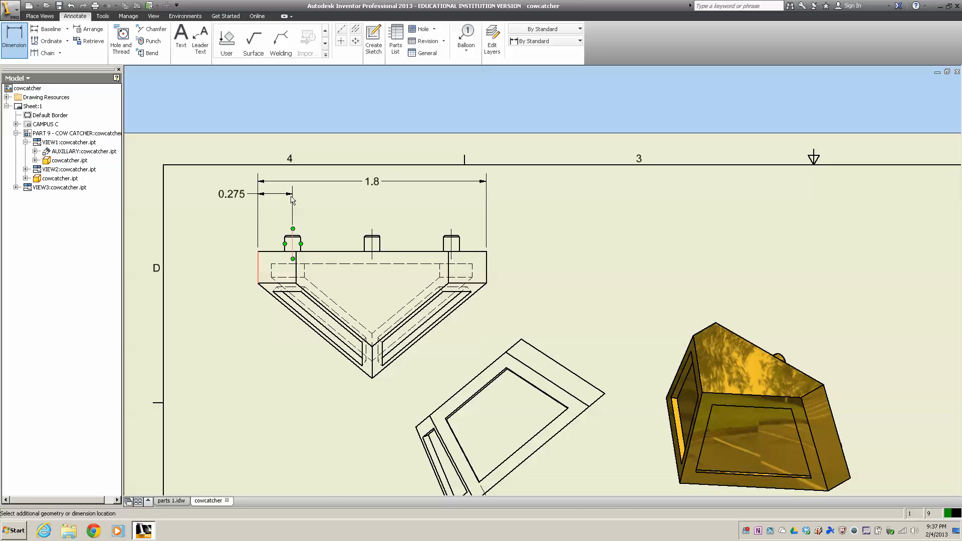
pyautogui.click(292, 199)
pyautogui.click(319, 244)
pyautogui.click(259, 231)
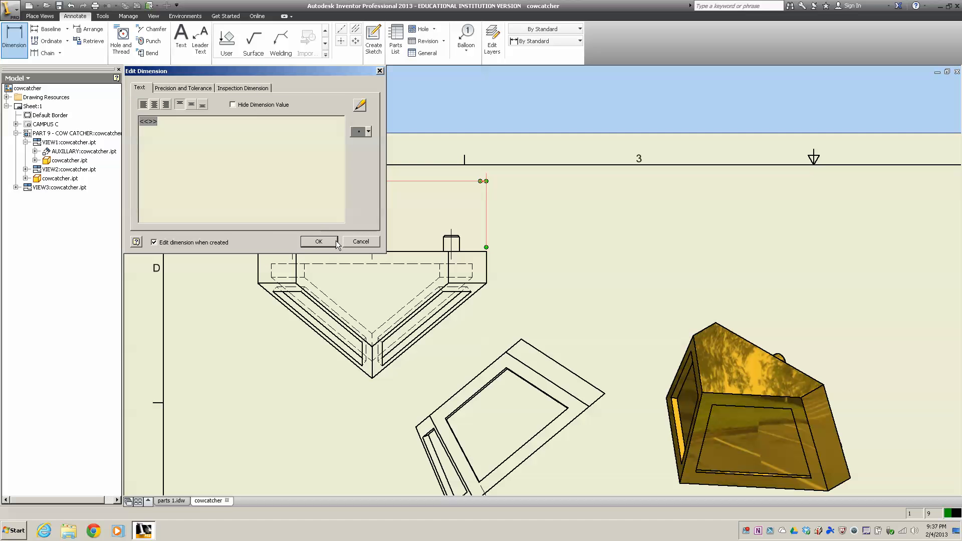
pyautogui.click(357, 241)
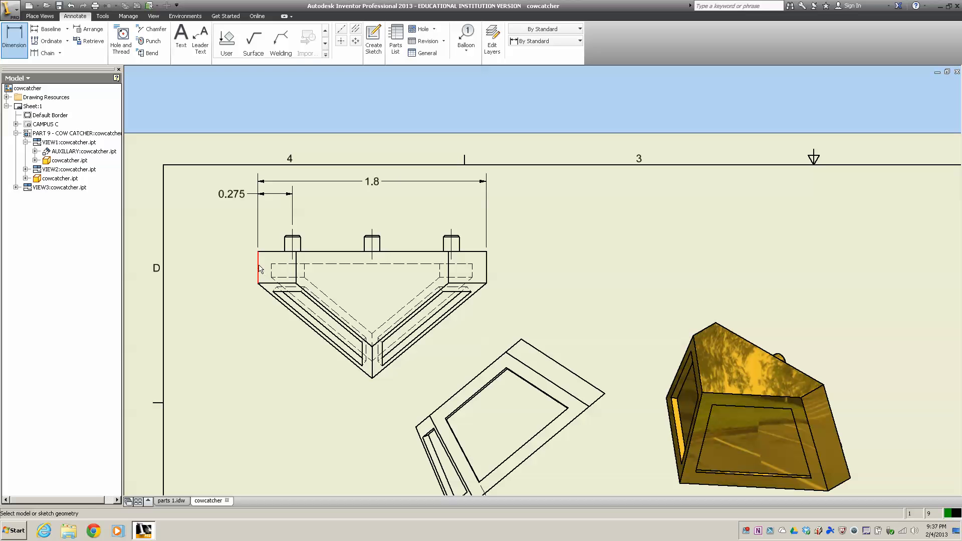
# - Dimension the horizontal distance from the top view's left edge to the middle peg's centerline, placing it above the pegs
pyautogui.click(259, 265)
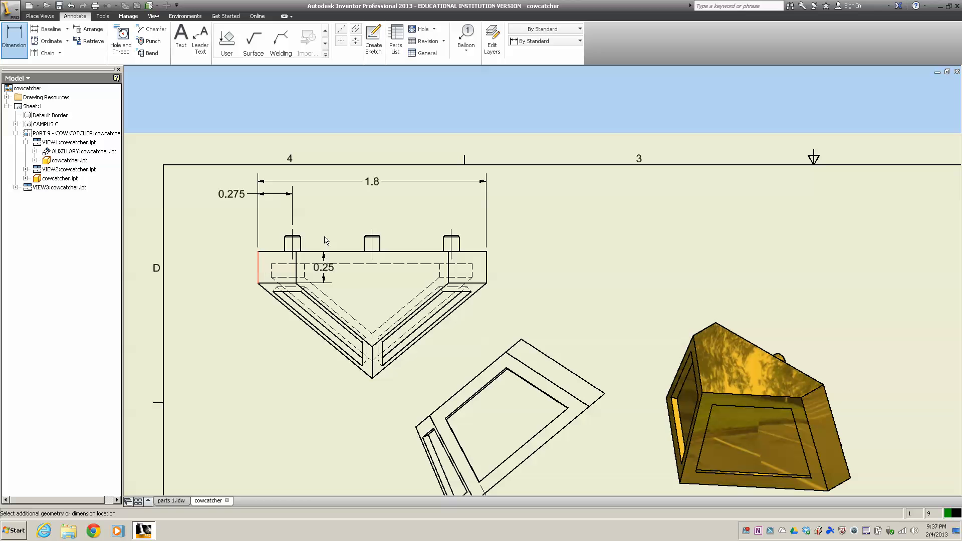
pyautogui.click(373, 231)
pyautogui.click(366, 206)
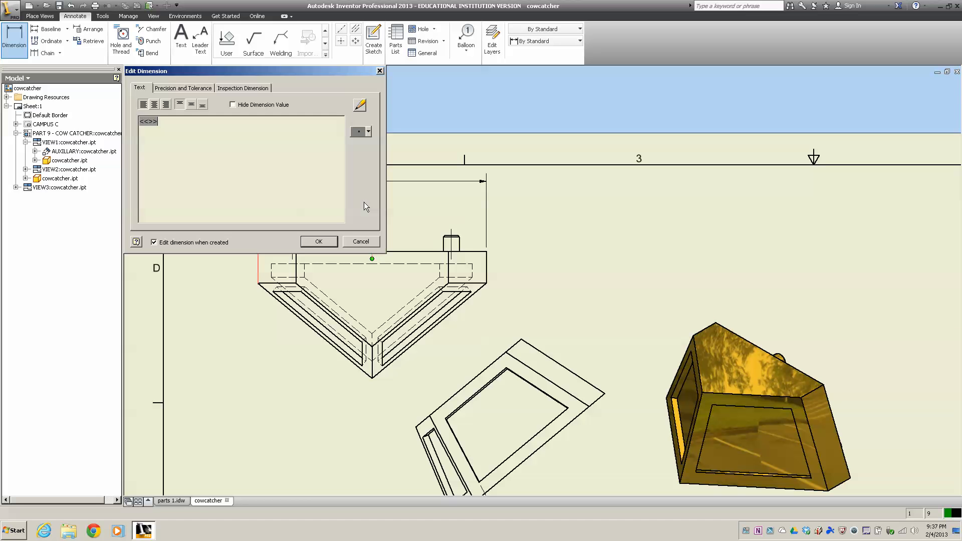
pyautogui.click(318, 242)
# - Dimension the horizontal distance from the top view's left edge to the rightmost peg's centerline and finish dimensioning
pyautogui.click(259, 265)
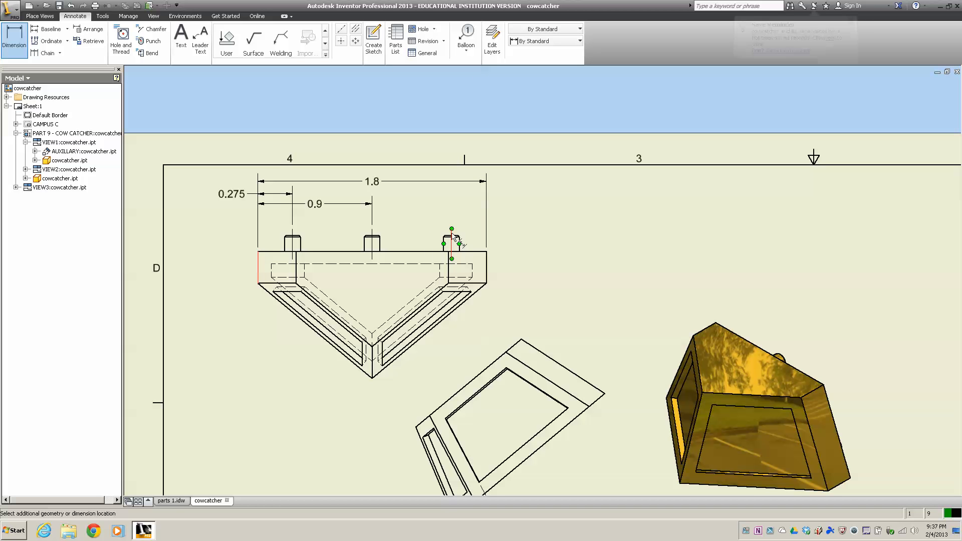
pyautogui.click(452, 237)
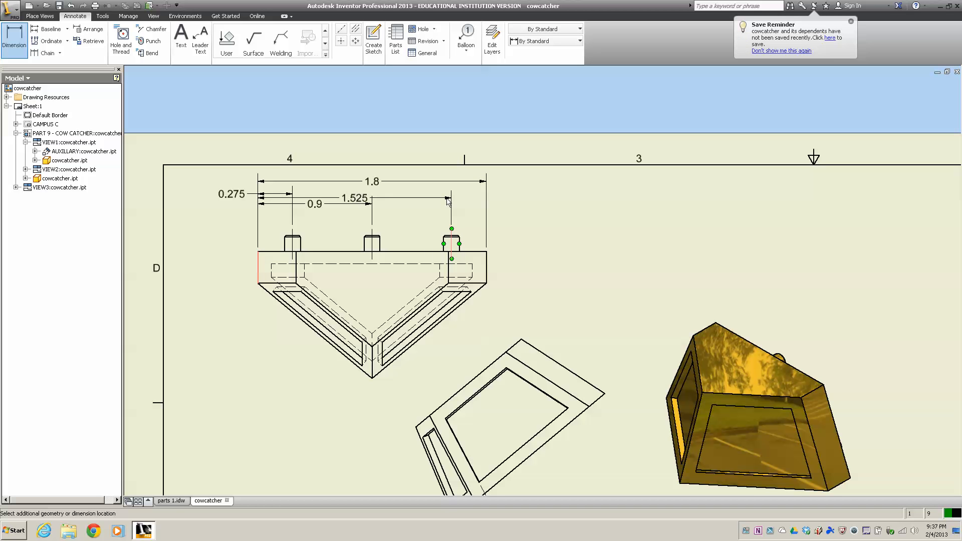
pyautogui.click(448, 201)
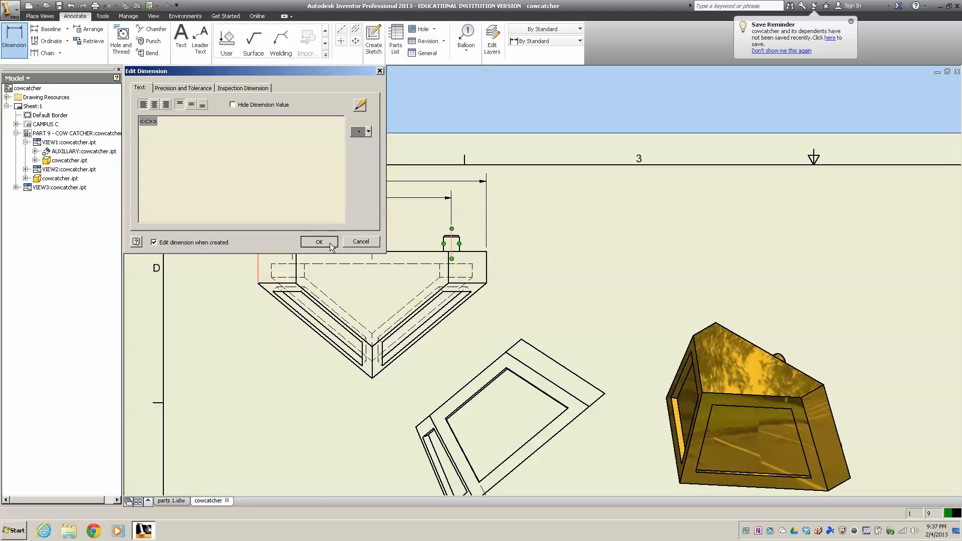
pyautogui.click(335, 241)
pyautogui.press('Escape')
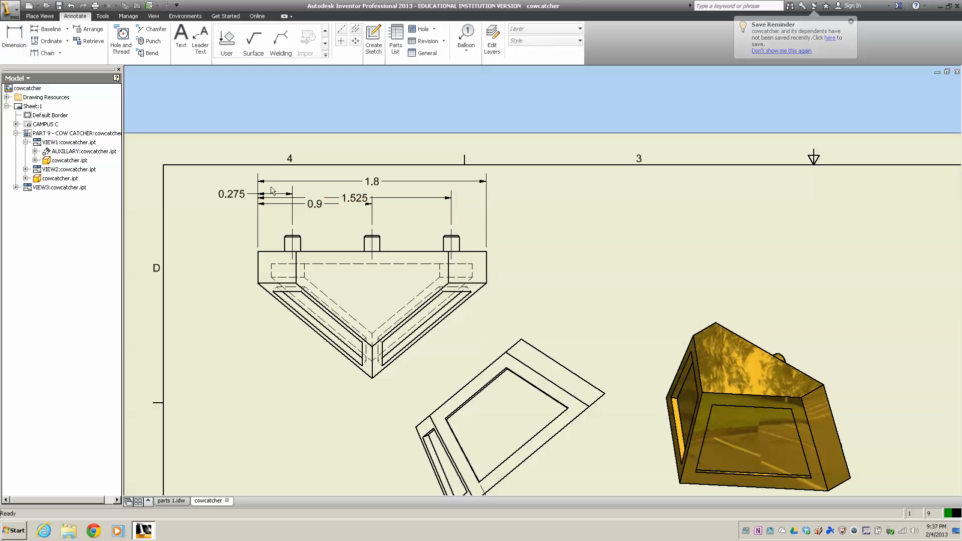
# - Rearrange the three peg location dimensions above the top view into separate rows, shortest nearest the pegs and longest under the overall width
pyautogui.moveTo(240, 197); pyautogui.dragTo(241, 221)
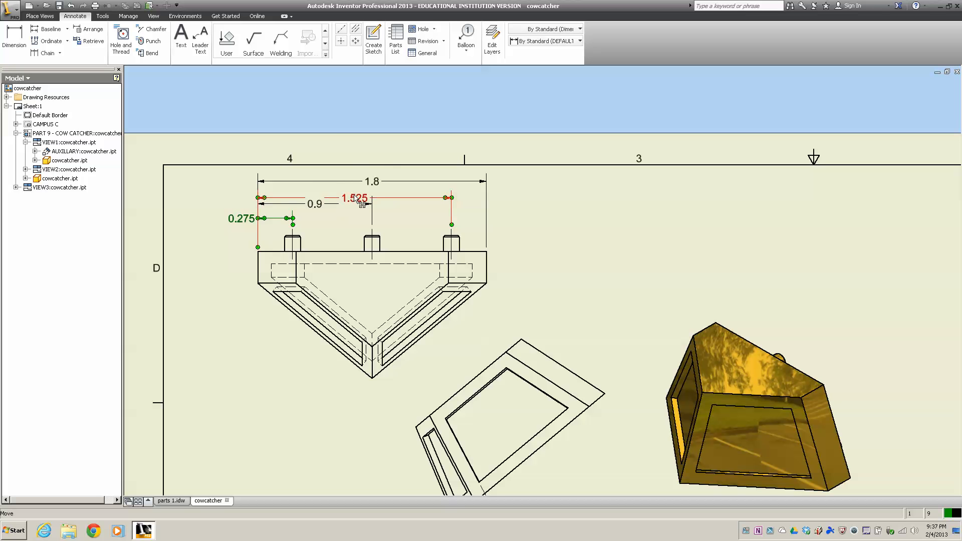
pyautogui.moveTo(356, 199); pyautogui.dragTo(316, 212)
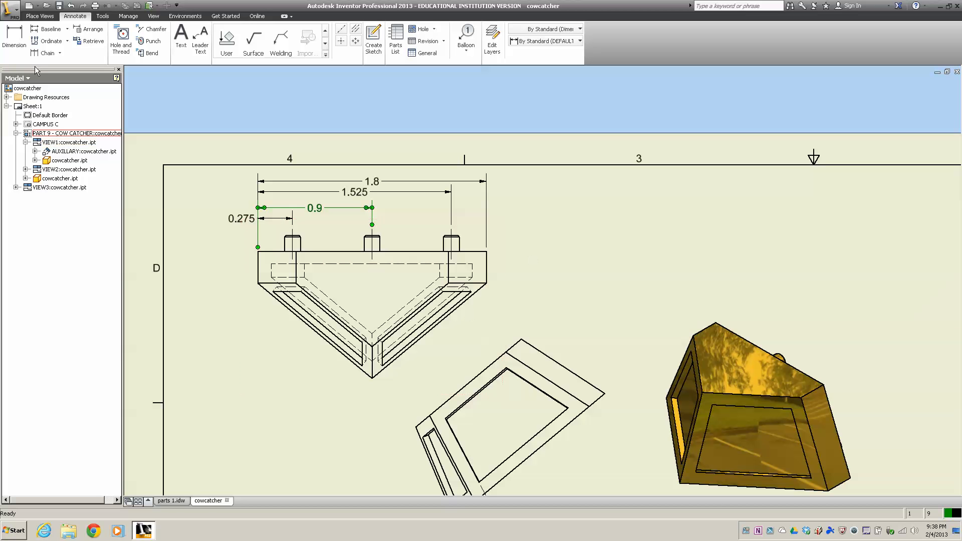
# - Dimension the depth of the top view's right end block between its upper and lower edges, placing it just right of the view
pyautogui.press('d')
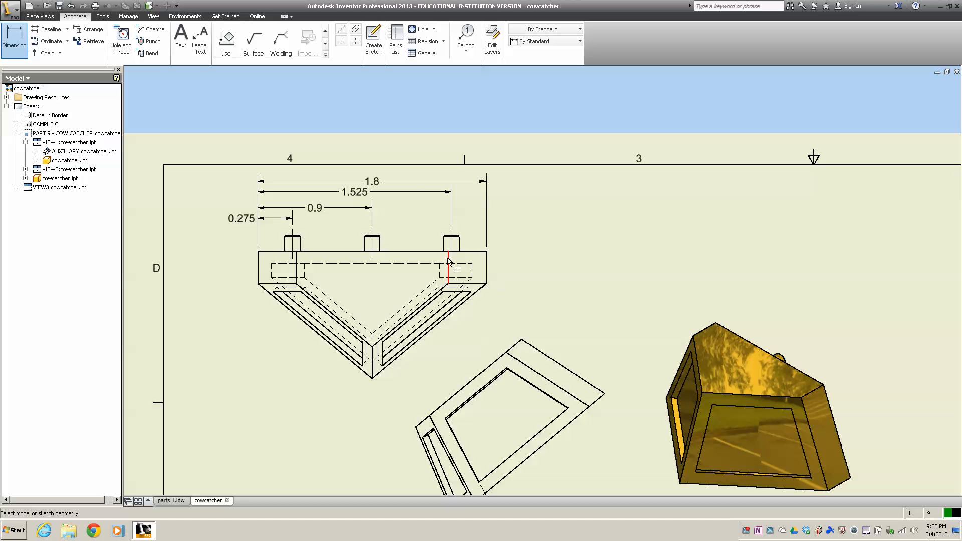
pyautogui.click(483, 284)
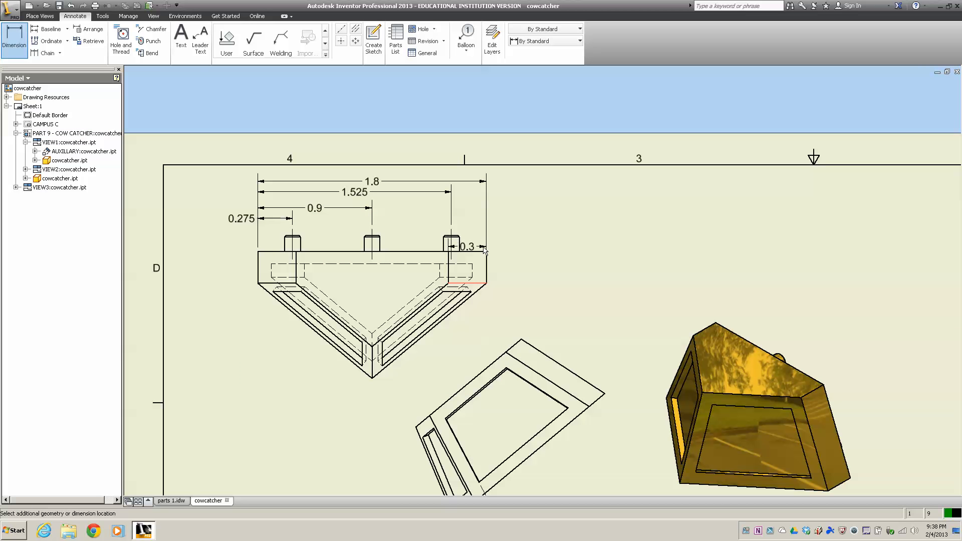
pyautogui.click(478, 252)
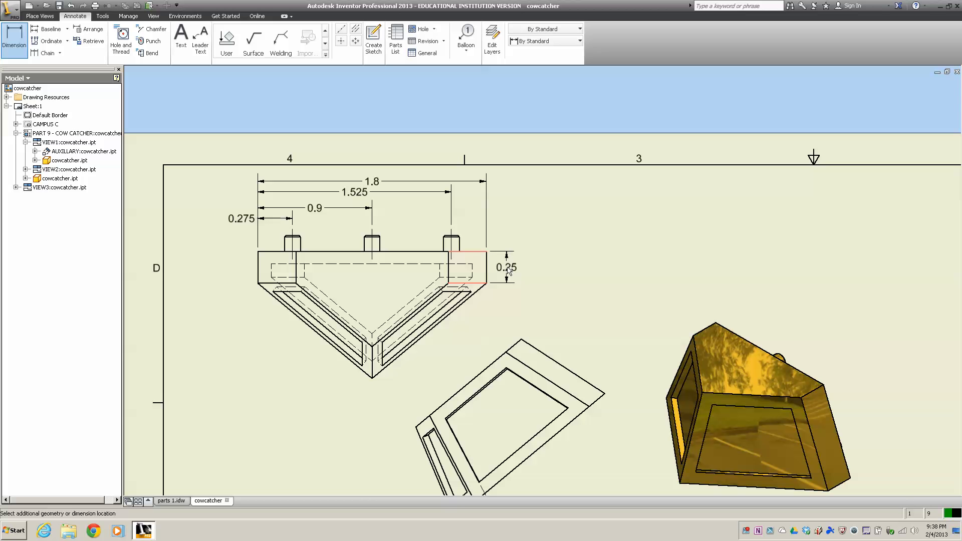
pyautogui.click(507, 270)
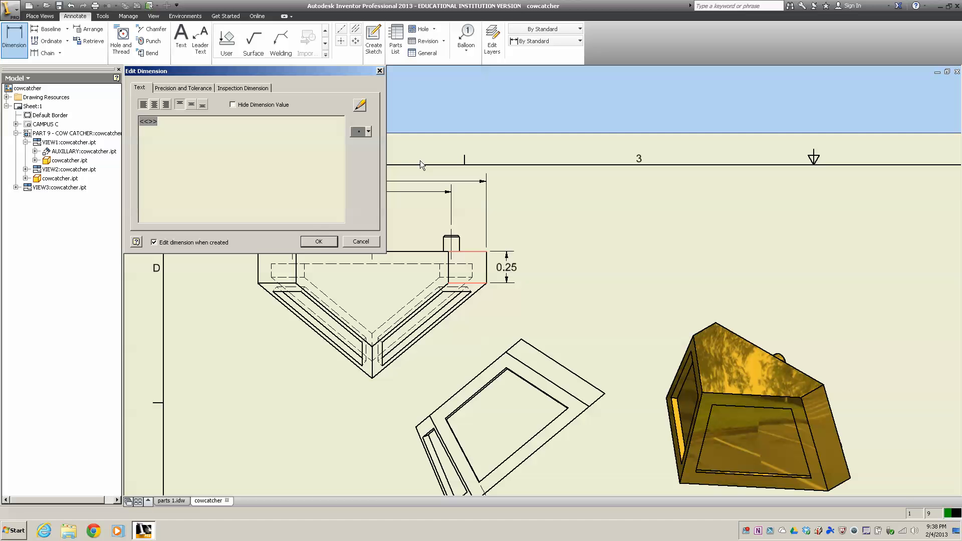
pyautogui.click(319, 242)
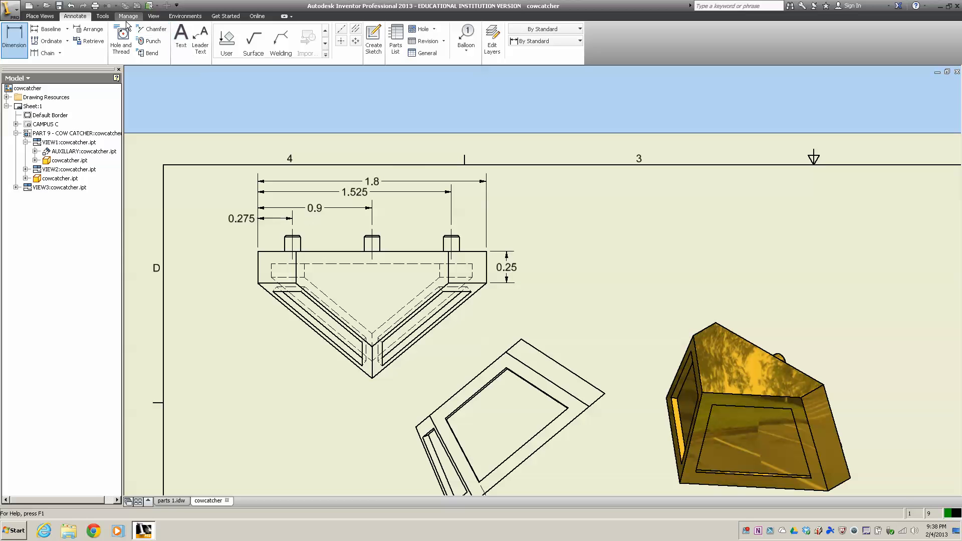
# - Add a chamfer note to the rightmost peg's chamfered corner in the top view, placing it up and to the right of the peg
pyautogui.click(153, 30)
pyautogui.scroll(5, 515, 210)
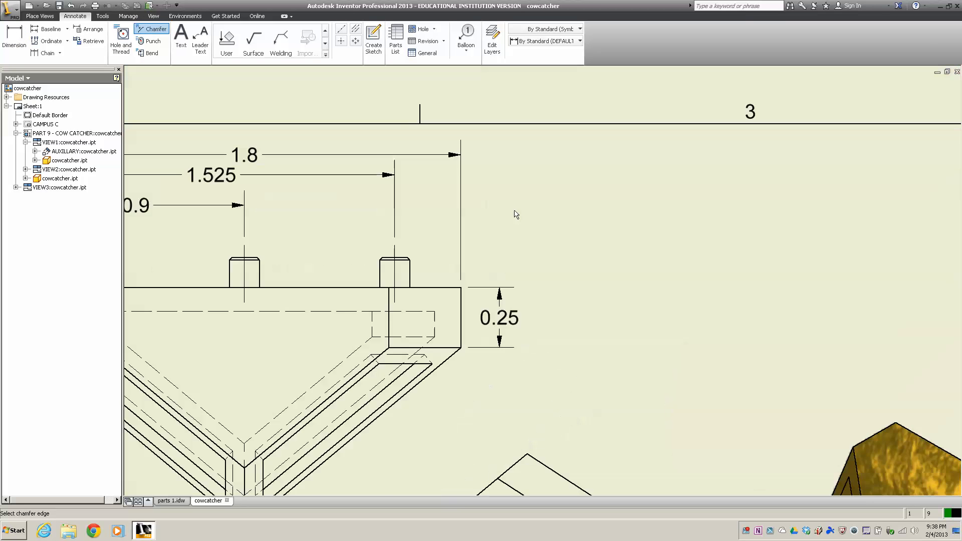
pyautogui.scroll(5, 320, 306)
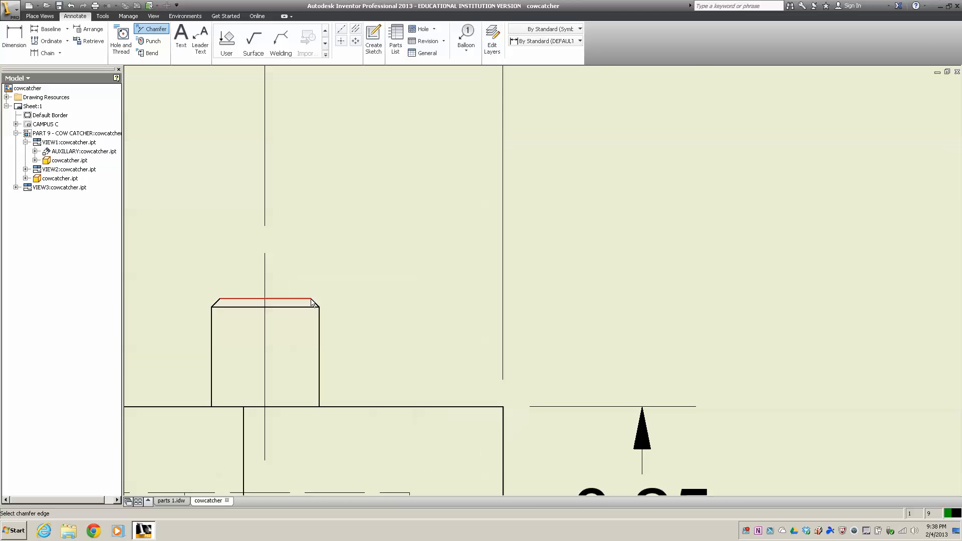
pyautogui.click(315, 306)
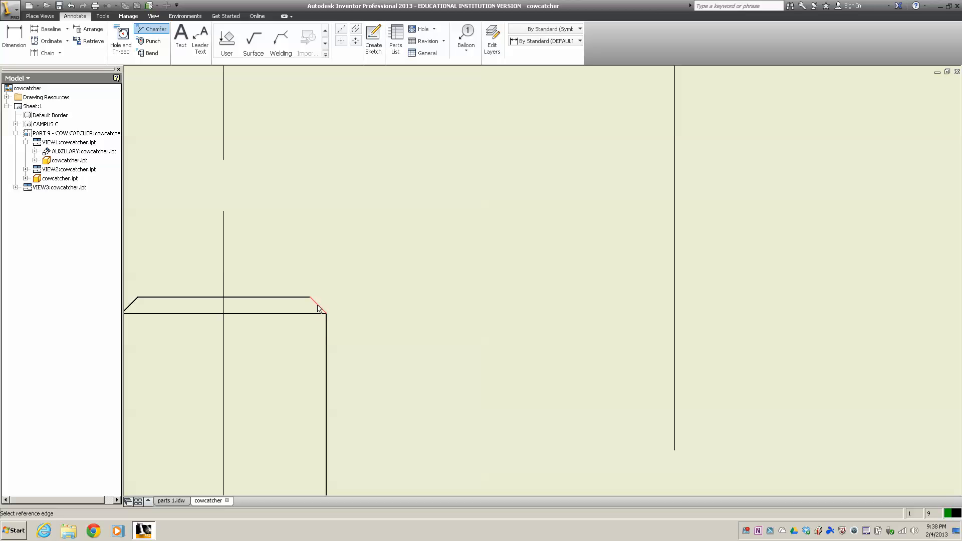
pyautogui.click(303, 297)
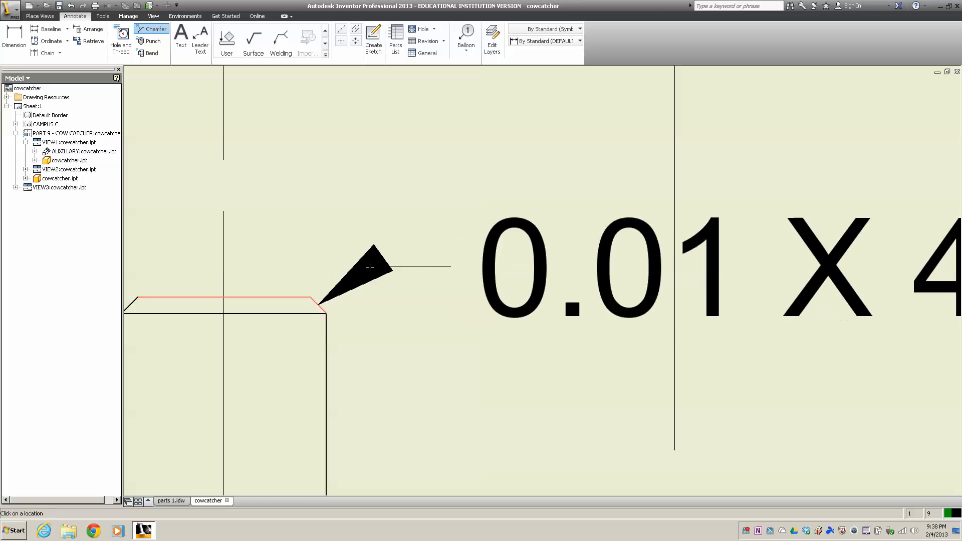
pyautogui.scroll(-6, 414, 135)
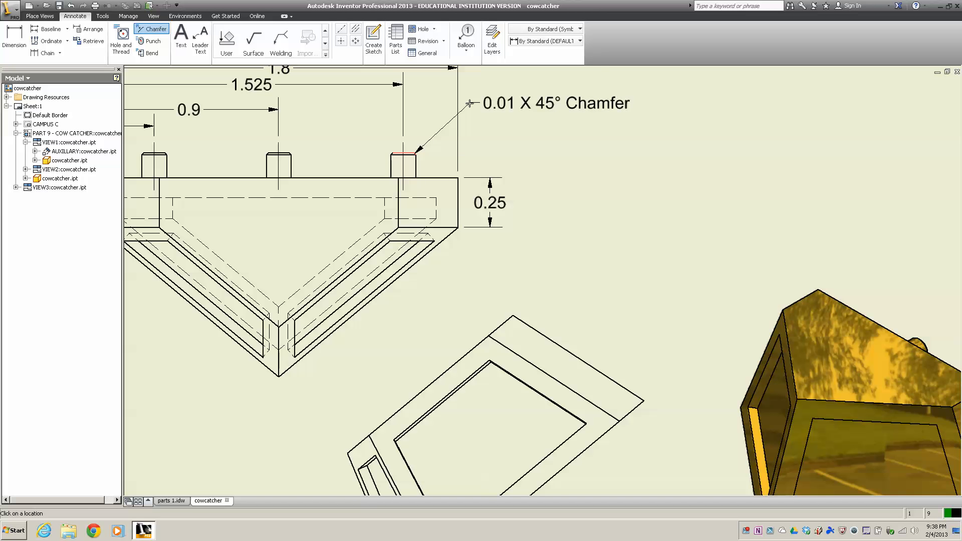
pyautogui.click(470, 103)
# - Dimension the diameter of the lower-right peg circle in the front view, placing the value outside the view's right edge
pyautogui.scroll(-5, 465, 357)
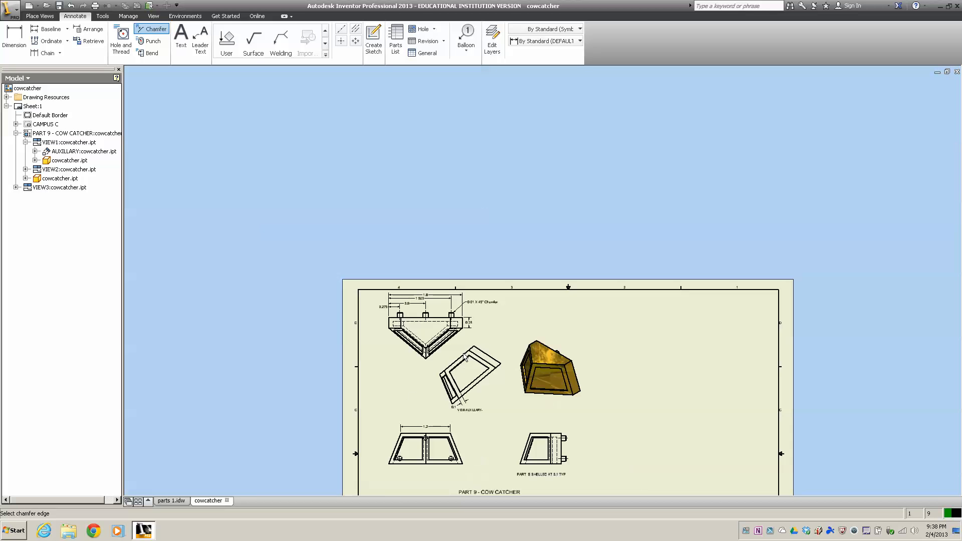
pyautogui.scroll(3, 501, 371)
pyautogui.moveTo(319, 444)
pyautogui.mouseDown(button='middle')
pyautogui.moveTo(349, 204)
pyautogui.moveTo(344, 107)
pyautogui.mouseUp(button='middle')
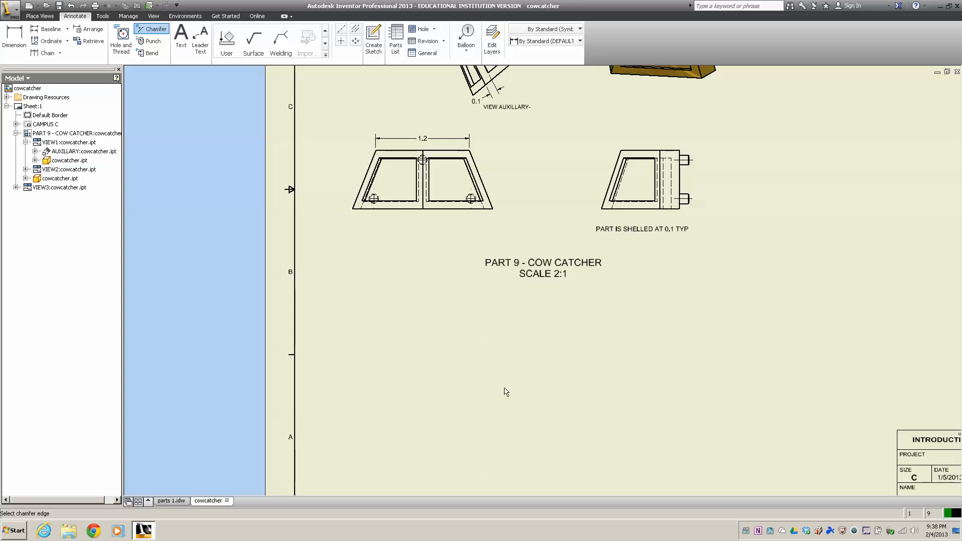
pyautogui.press('d')
pyautogui.scroll(3, 331, 269)
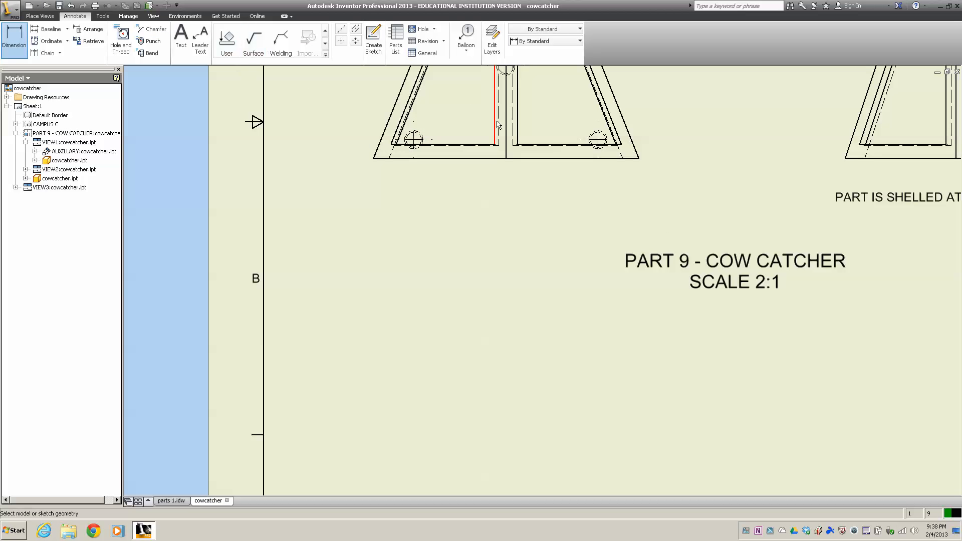
pyautogui.click(600, 146)
pyautogui.click(599, 146)
pyautogui.click(642, 115)
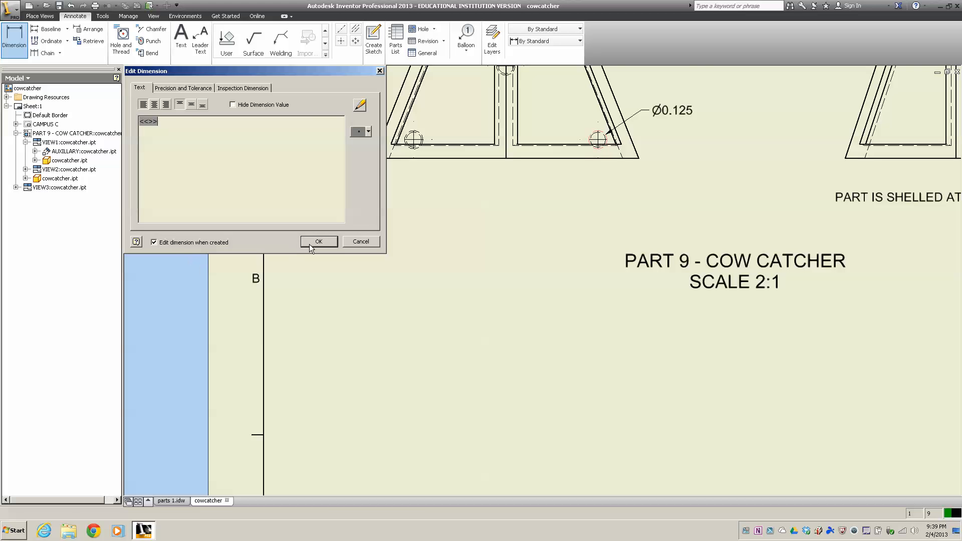
pyautogui.click(329, 245)
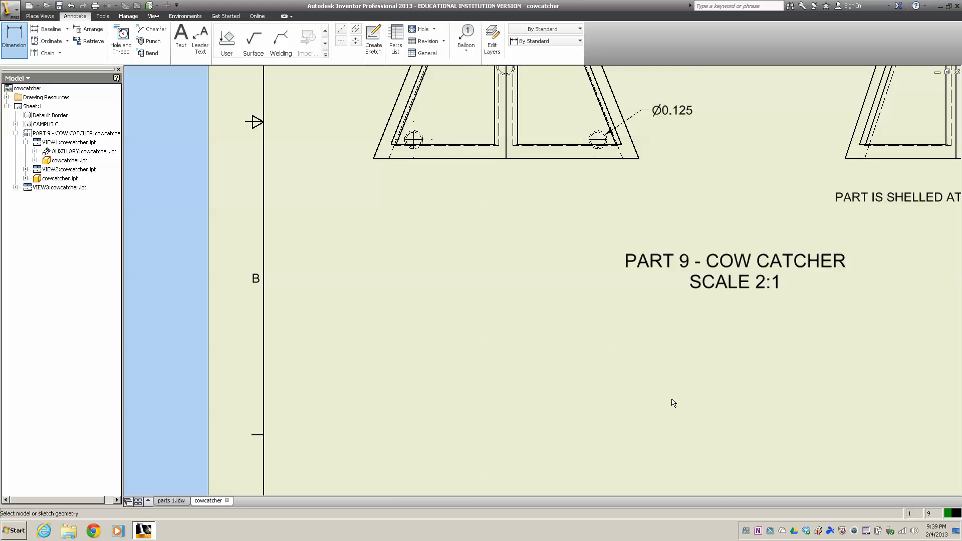
# - Dimension the height from the side view's bottom edge to the lower peg's centerline, placing it right of the pegs
pyautogui.scroll(5, 673, 403)
pyautogui.moveTo(665, 397)
pyautogui.mouseDown(button='middle')
pyautogui.moveTo(464, 361)
pyautogui.moveTo(225, 405)
pyautogui.mouseUp(button='middle')
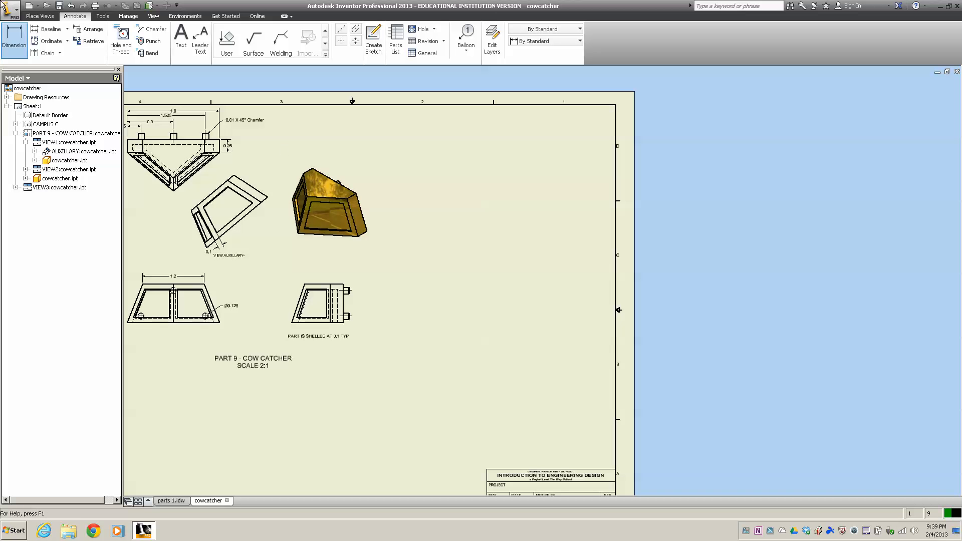
pyautogui.click(14, 40)
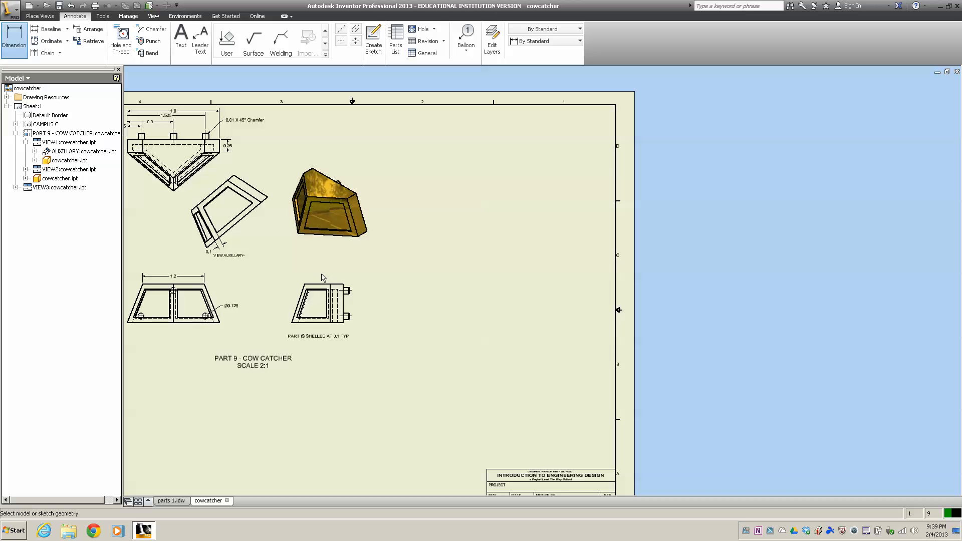
pyautogui.click(341, 325)
pyautogui.click(374, 324)
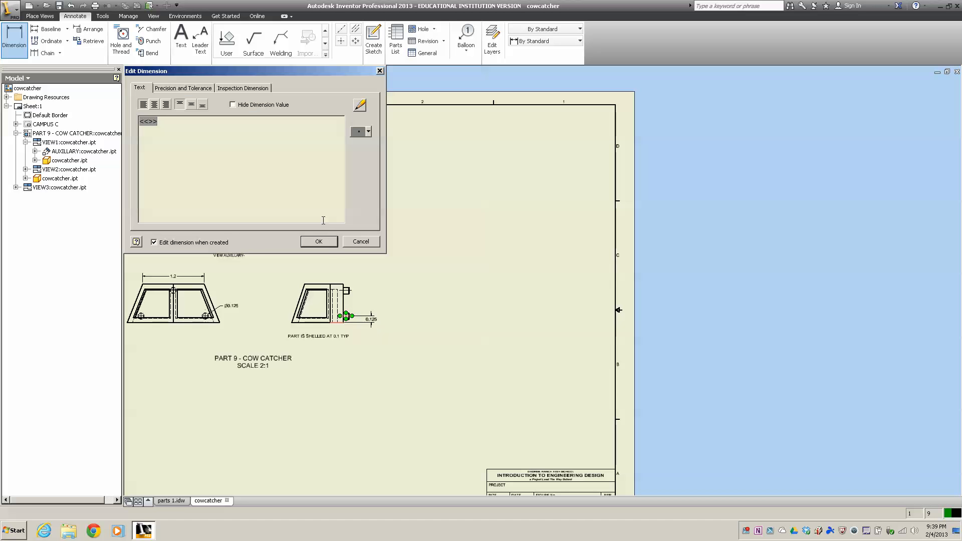
pyautogui.click(319, 242)
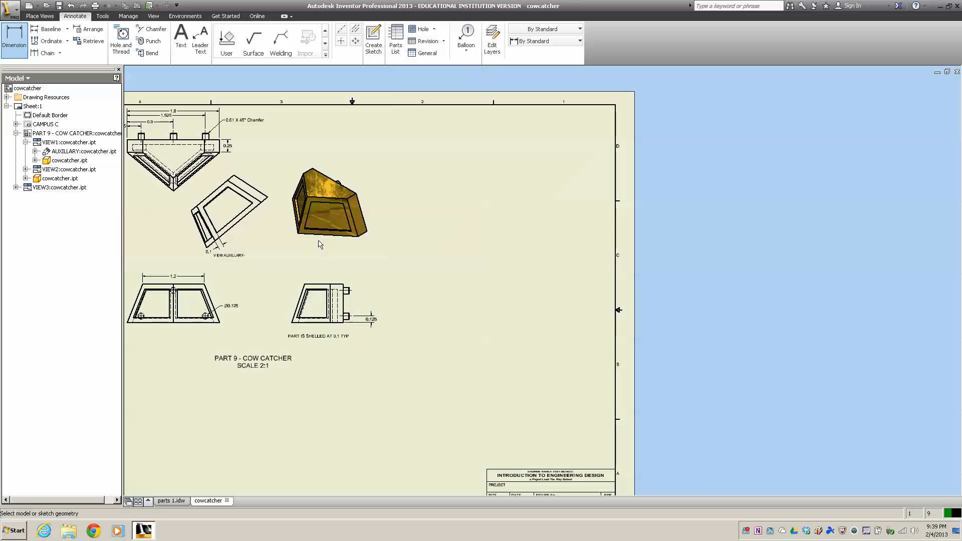
# - Dimension the height from the side view's bottom edge to the upper peg's centerline, placing it outside the lower peg's dimension
pyautogui.click(325, 321)
pyautogui.click(346, 291)
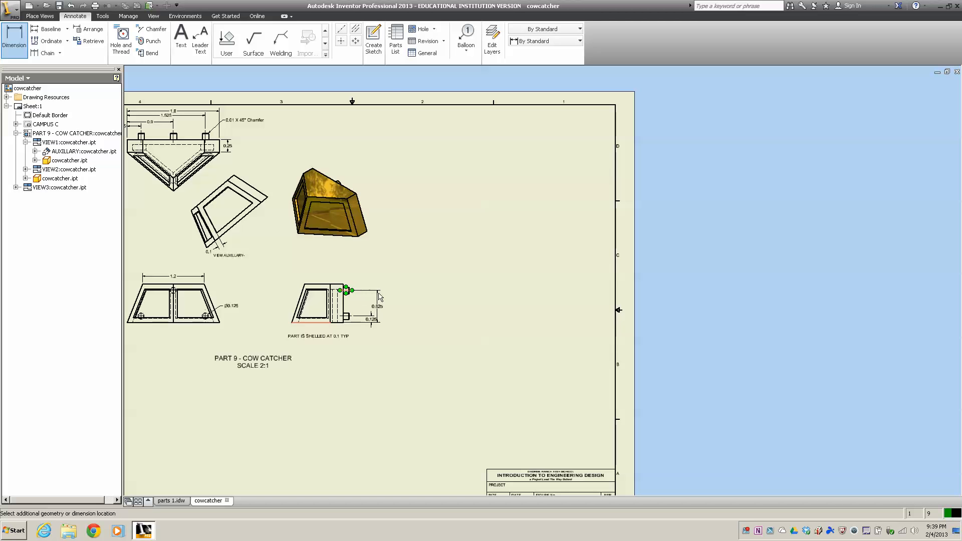
pyautogui.click(396, 304)
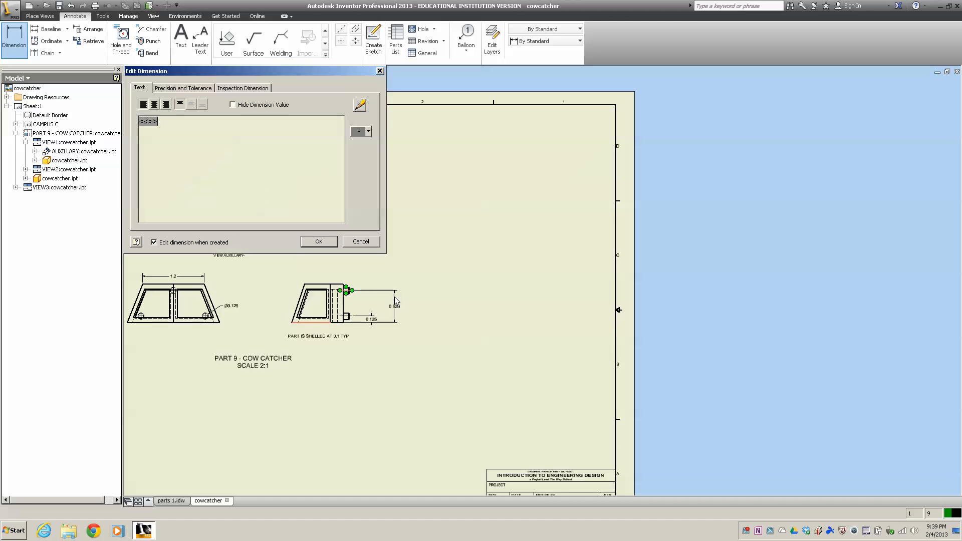
pyautogui.click(315, 241)
# - Dimension the side view's overall height between its bottom and top edges as the outermost dimension, and finish dimensioning
pyautogui.click(309, 325)
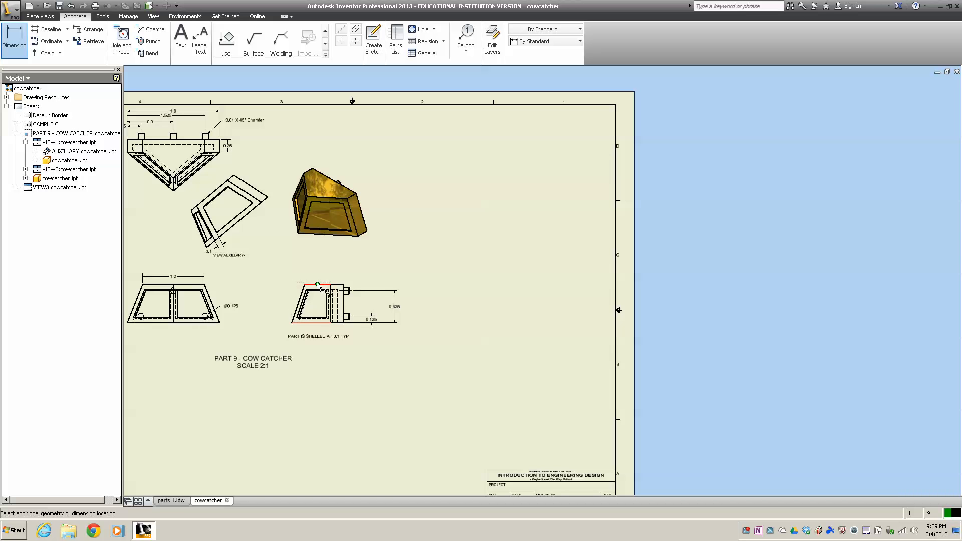
pyautogui.click(314, 285)
pyautogui.click(420, 297)
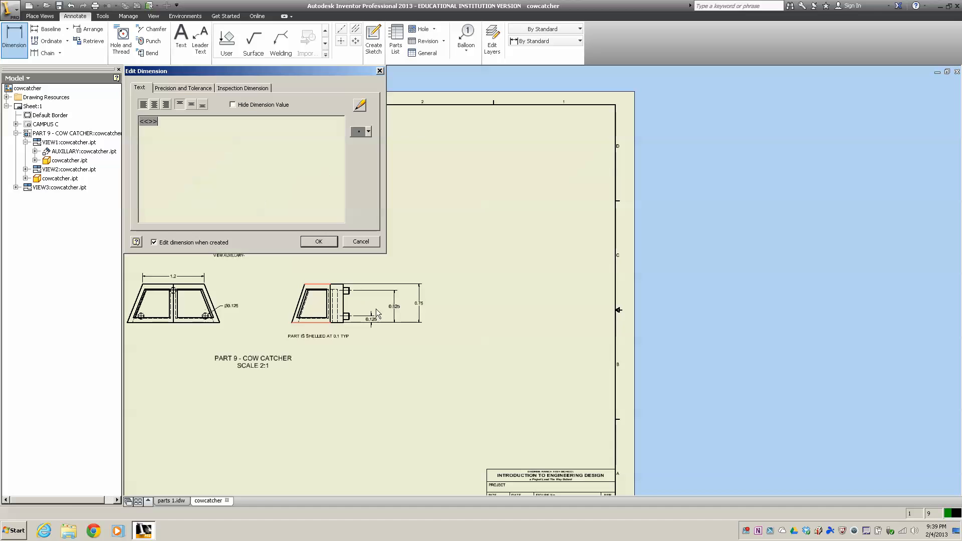
pyautogui.click(322, 242)
pyautogui.press('Escape')
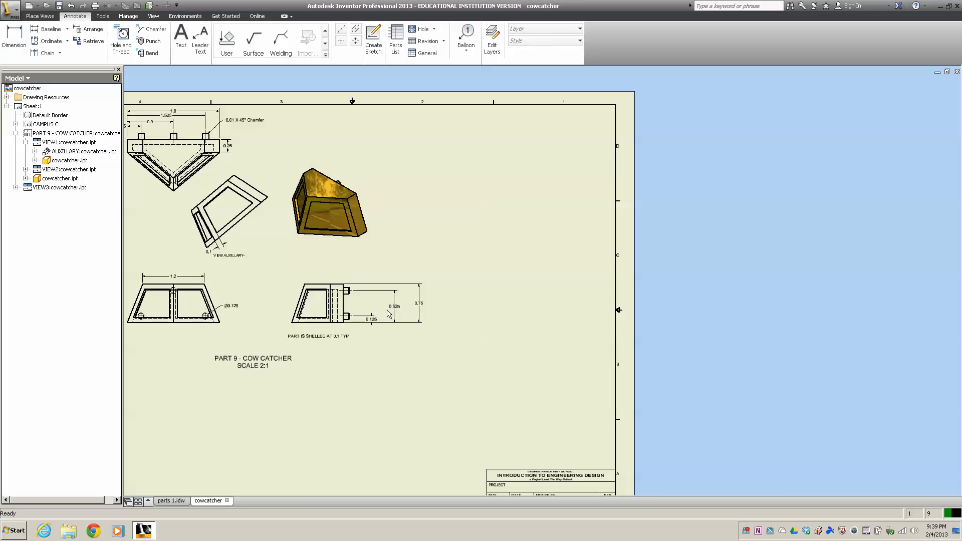
# - Move the side view's three height dimensions closer to the view and space them evenly, shortest innermost and overall height outermost
pyautogui.moveTo(396, 310)
pyautogui.mouseDown()
pyautogui.moveTo(386, 308)
pyautogui.moveTo(417, 309)
pyautogui.moveTo(397, 311)
pyautogui.mouseUp()
pyautogui.scroll(2, 501, 296)
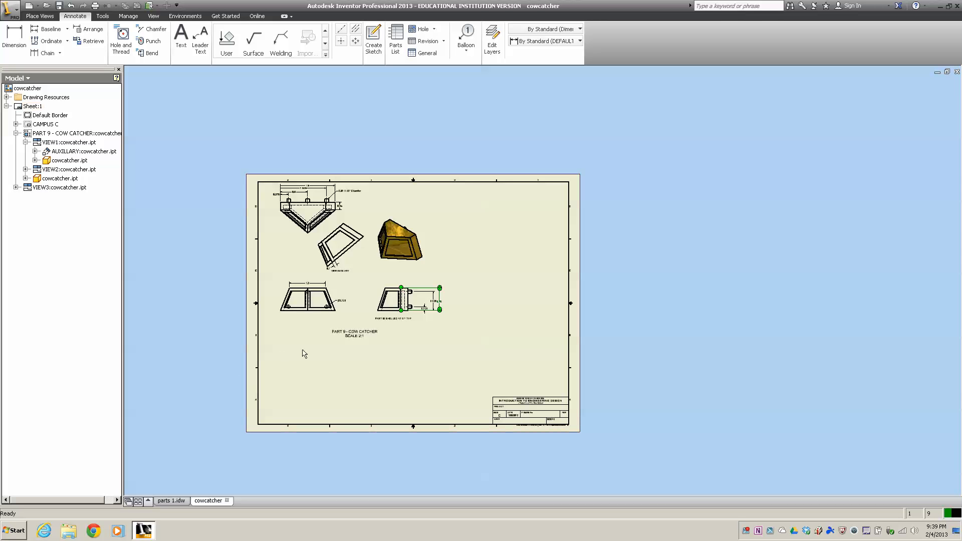
pyautogui.click(395, 372)
pyautogui.scroll(-8, 396, 369)
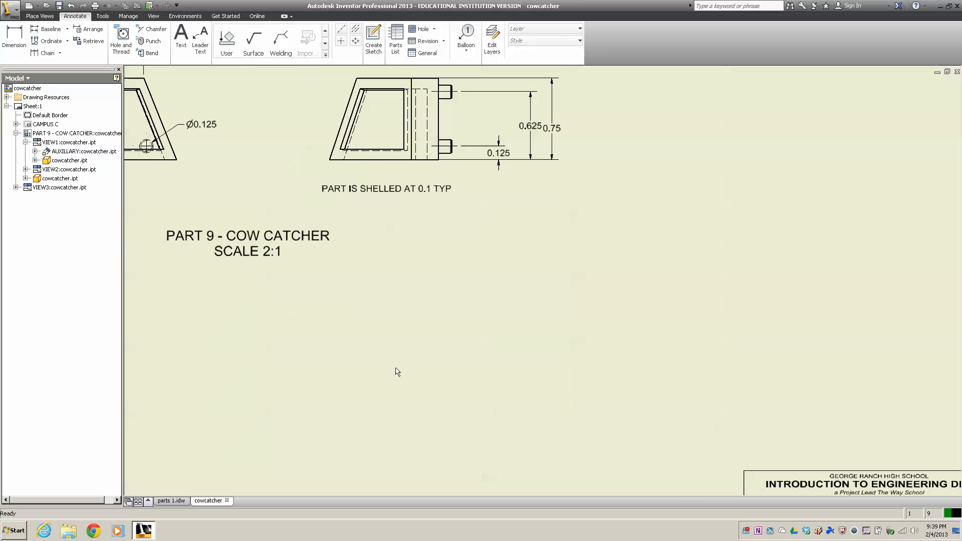
pyautogui.moveTo(426, 132); pyautogui.dragTo(310, 446, button='middle')
pyautogui.scroll(5, 311, 447)
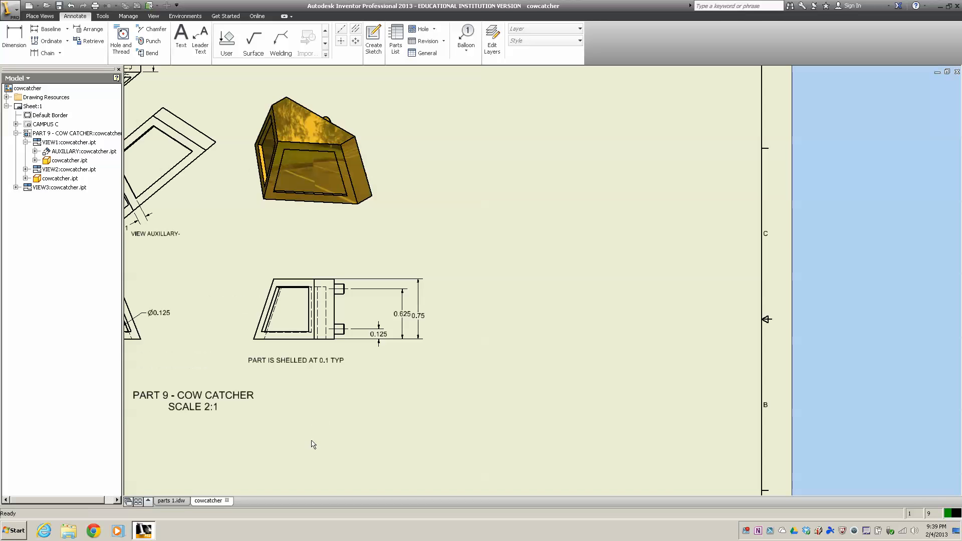
pyautogui.moveTo(374, 338); pyautogui.dragTo(358, 339)
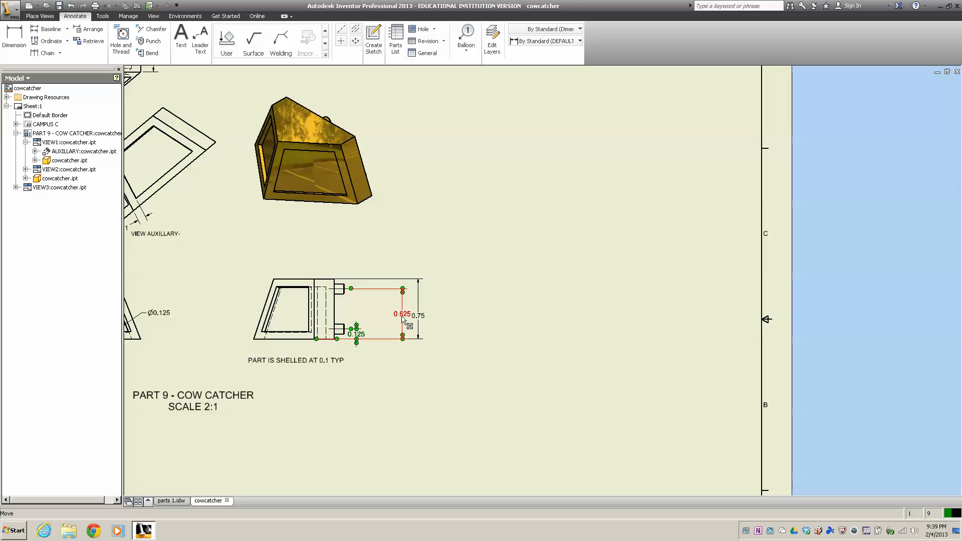
pyautogui.moveTo(403, 314)
pyautogui.mouseDown()
pyautogui.moveTo(376, 320)
pyautogui.moveTo(408, 317)
pyautogui.moveTo(399, 317)
pyautogui.mouseUp()
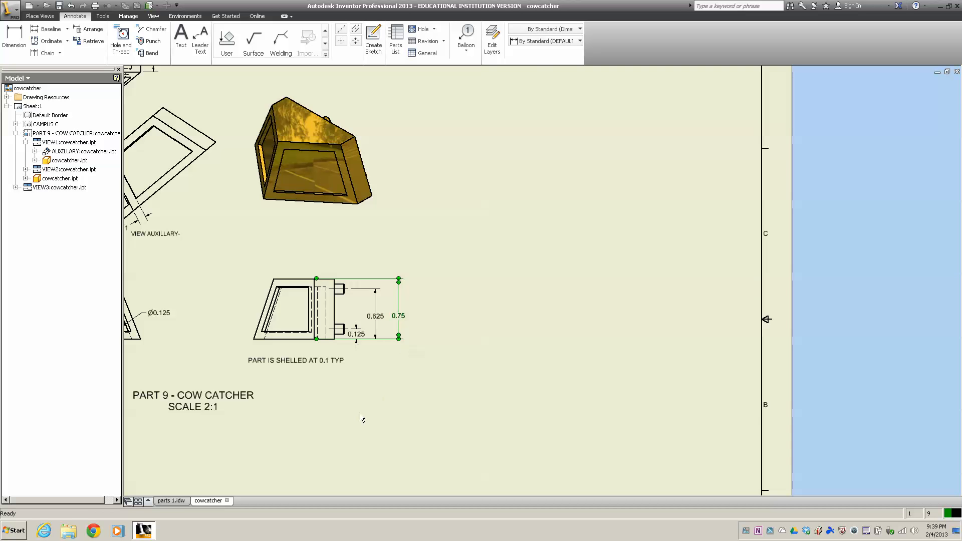
pyautogui.moveTo(354, 406)
pyautogui.mouseDown(button='middle')
pyautogui.moveTo(403, 392)
pyautogui.moveTo(587, 382)
pyautogui.moveTo(603, 444)
pyautogui.mouseUp(button='middle')
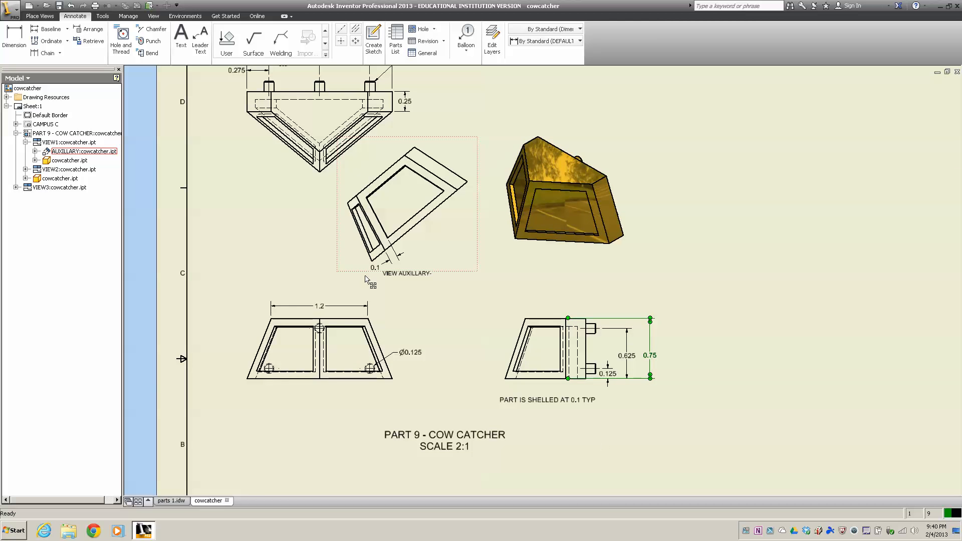
pyautogui.scroll(3, 366, 278)
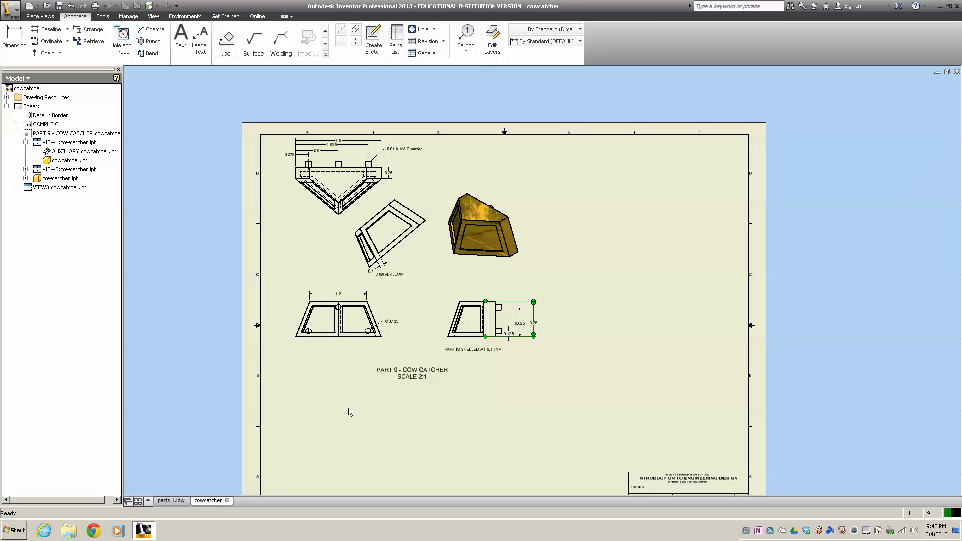